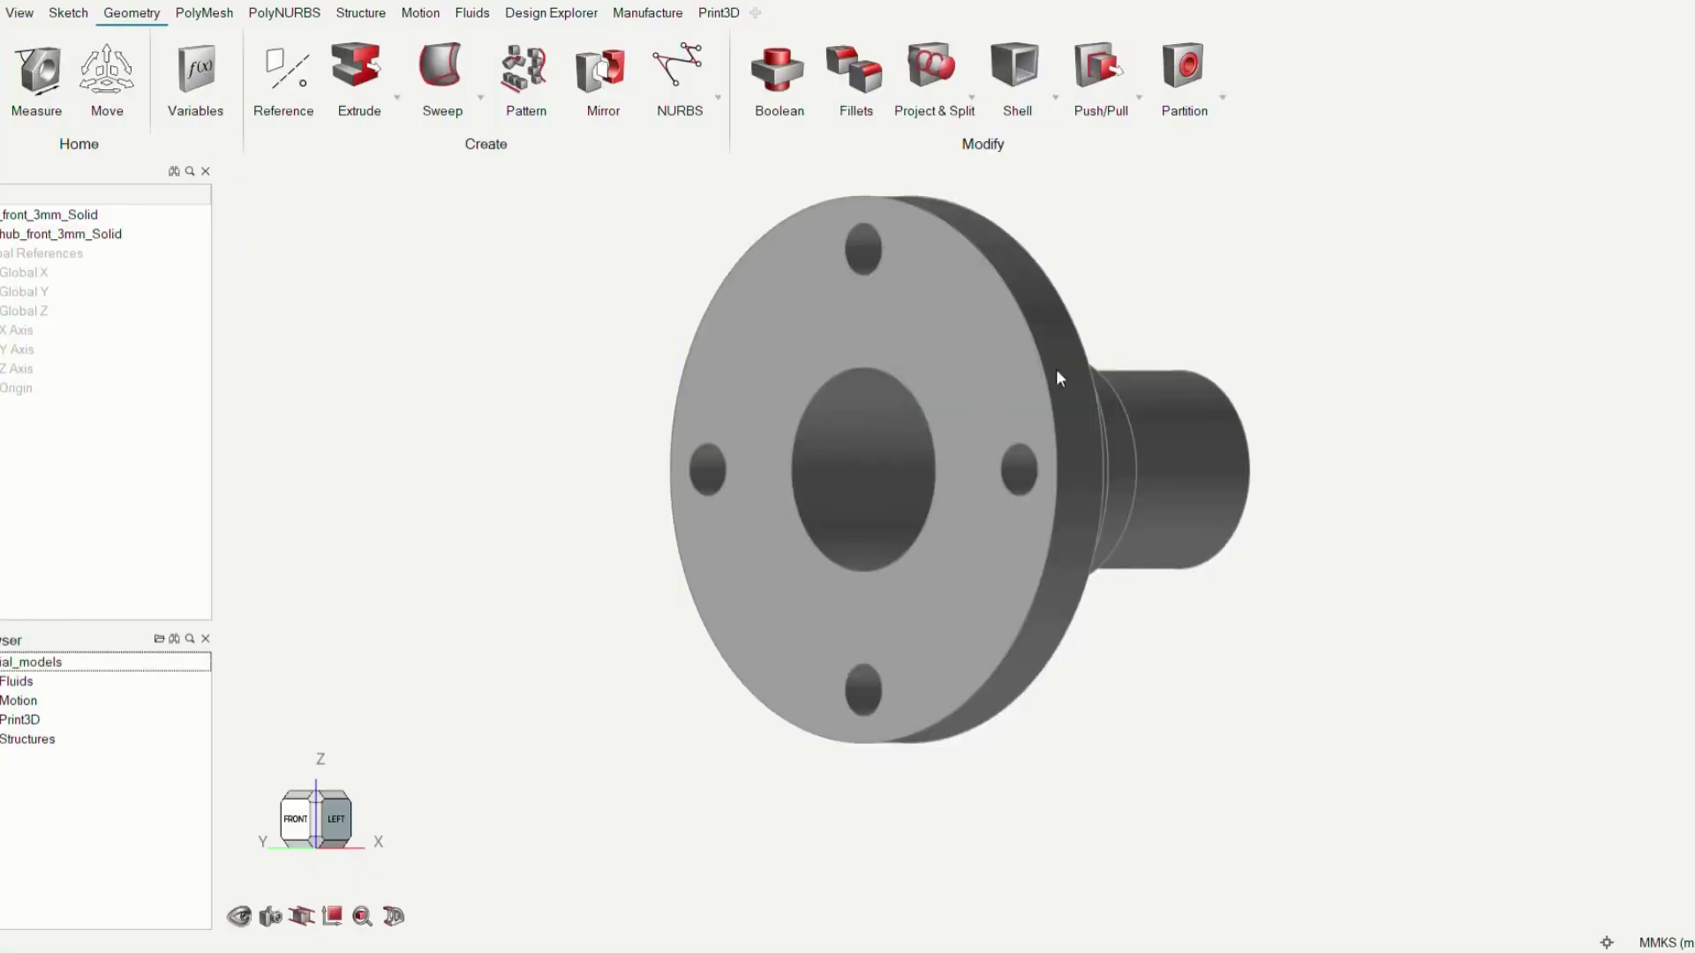
# Partition the four bolt holes of the large front flange with a 5.0 mm offset.
pyautogui.click(1183, 66)
pyautogui.click(878, 256)
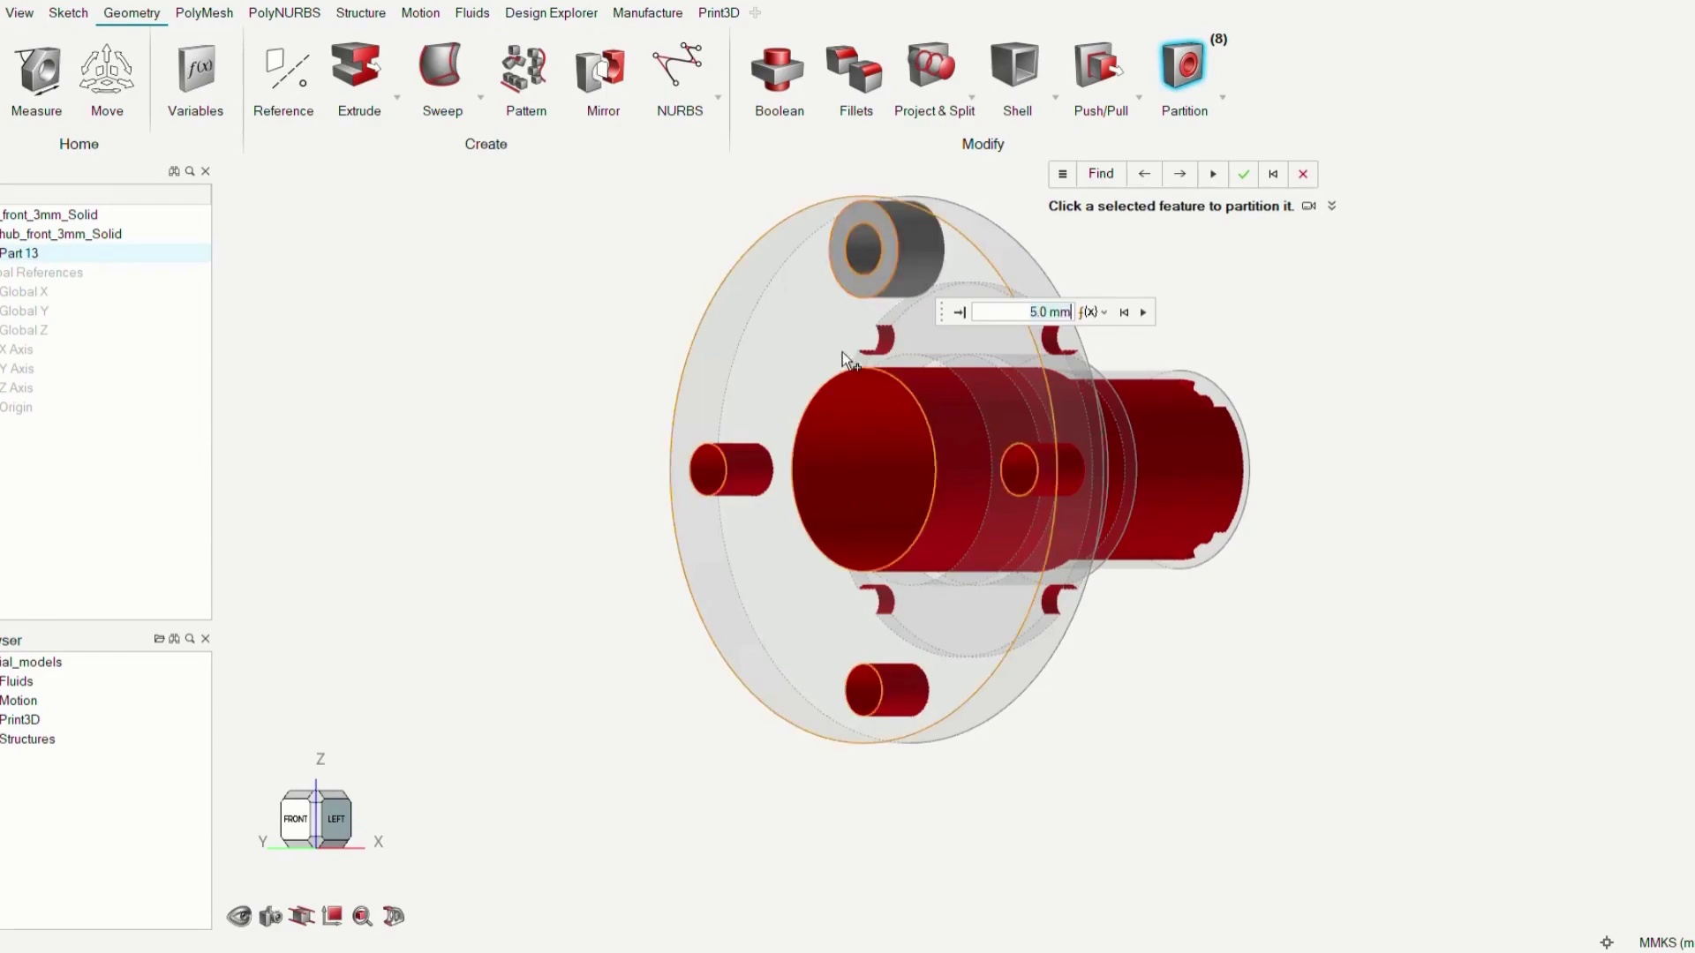
pyautogui.click(715, 475)
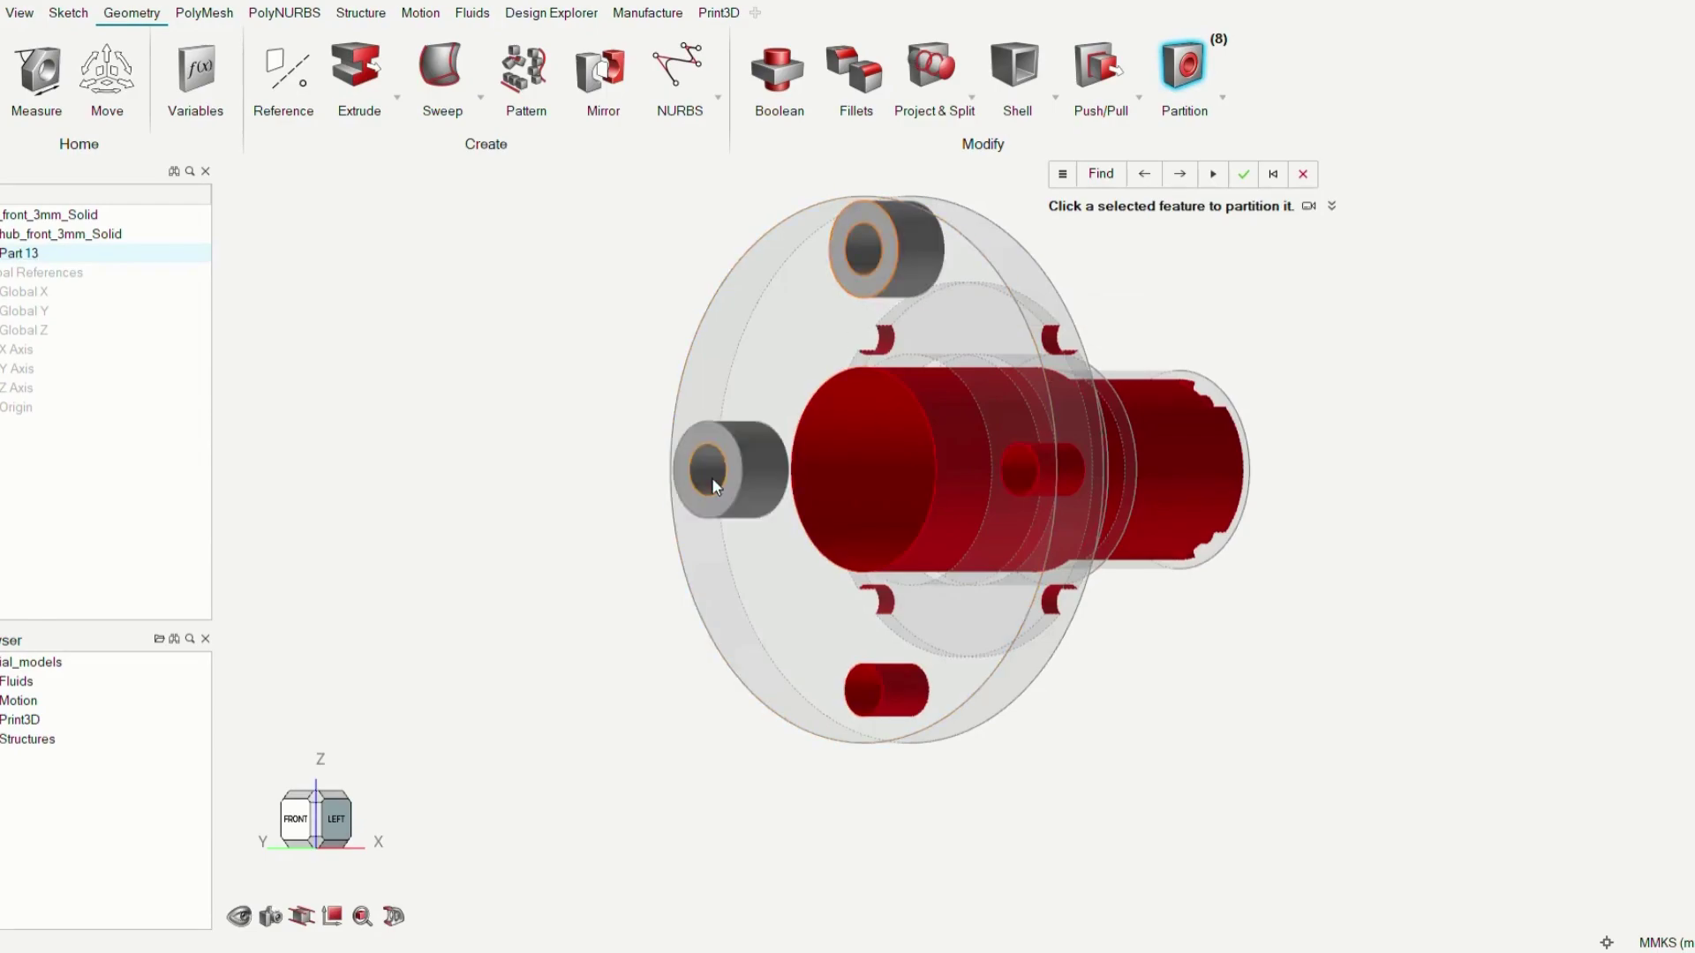
pyautogui.click(868, 691)
pyautogui.click(1018, 490)
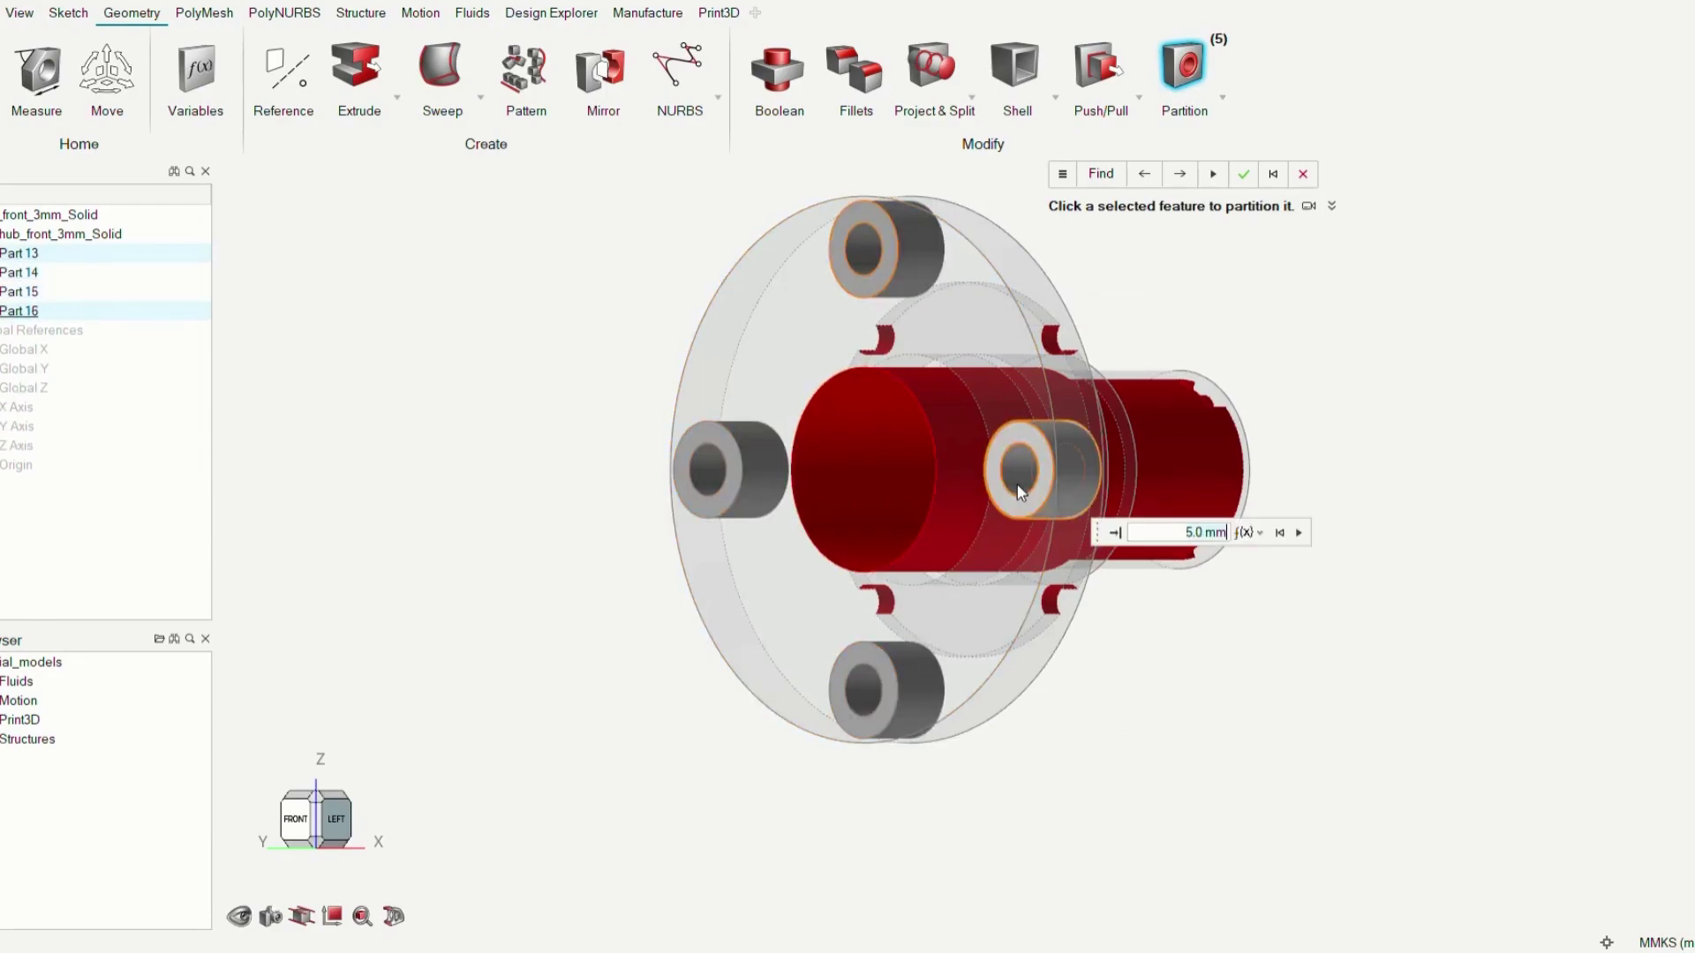
# Partition the edge notches on the smaller rear flange with a 5.0 mm offset.
pyautogui.moveTo(1130, 384); pyautogui.dragTo(1051, 338, button='middle')
pyautogui.scroll(3, 1051, 336)
pyautogui.click(973, 309)
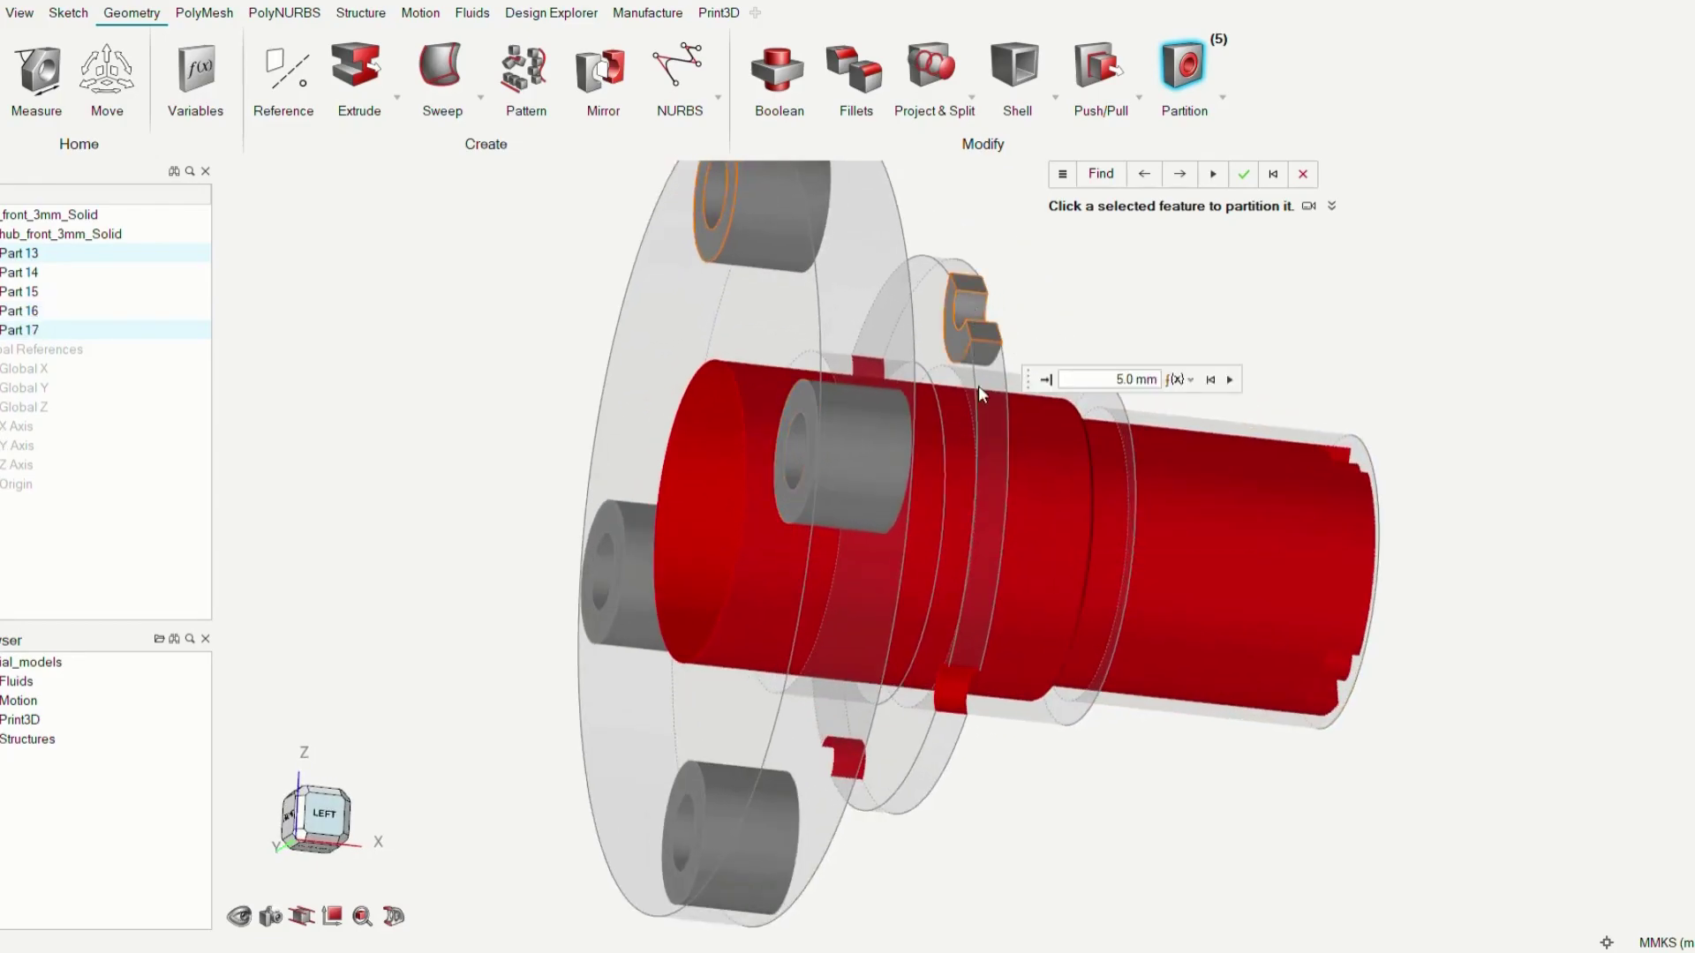
pyautogui.click(949, 687)
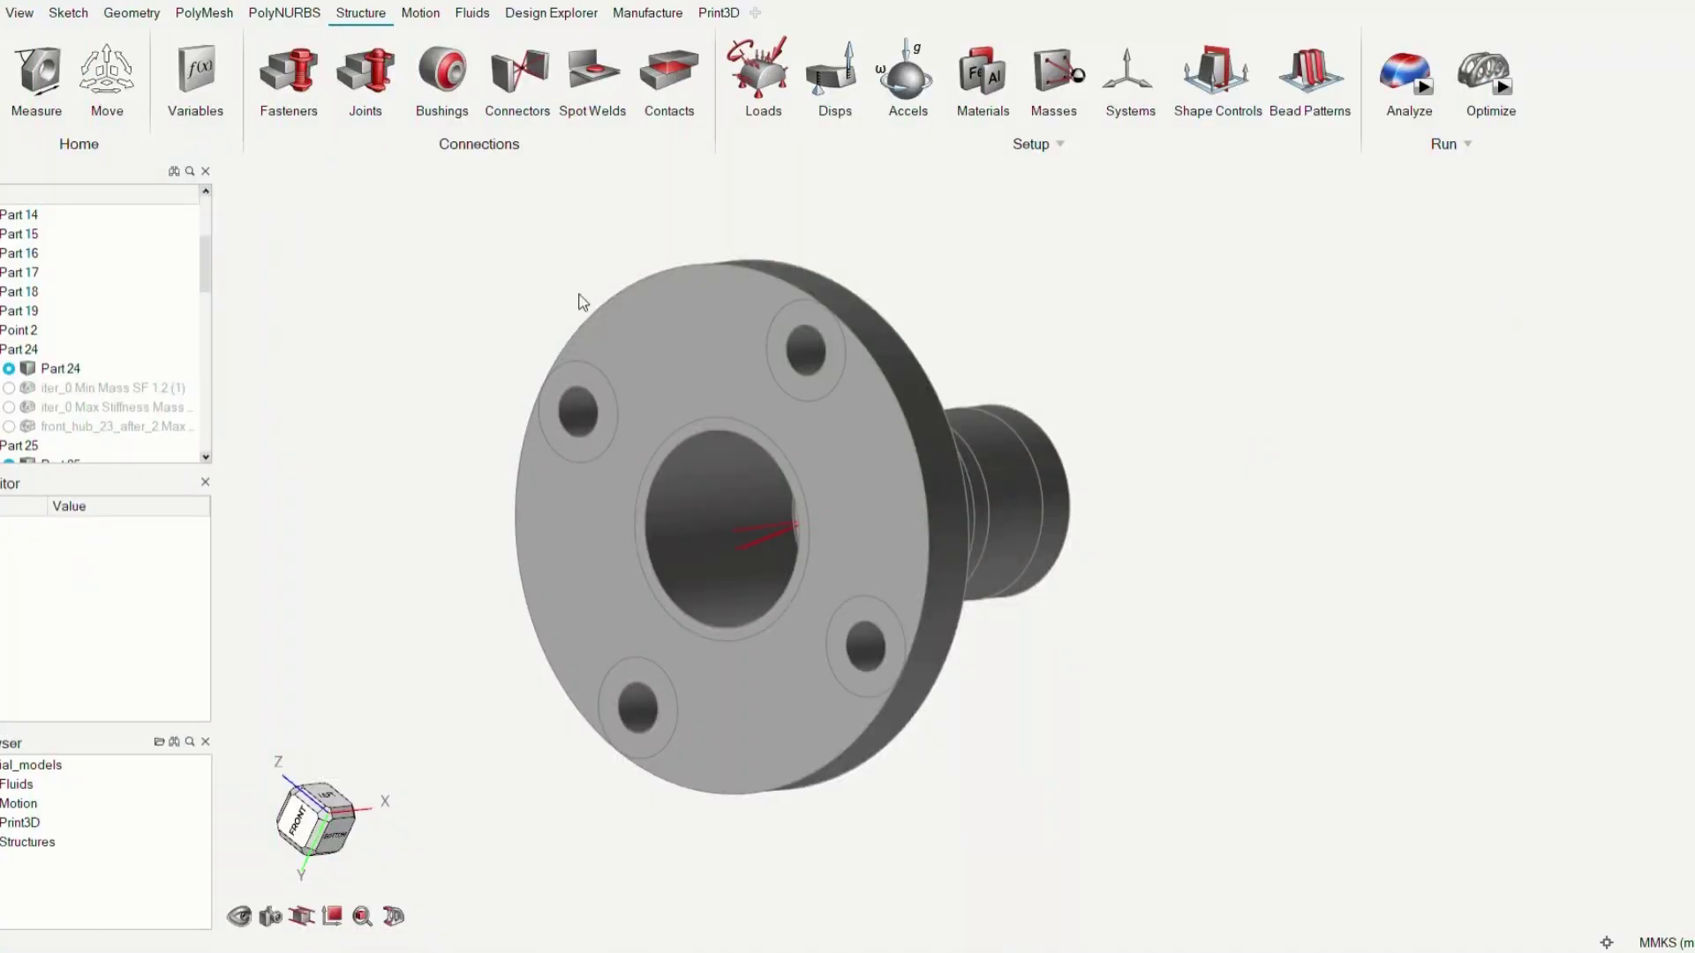
# Mark the large bolt flange, the notched rear flange and the band near the shaft's end as design space.
pyautogui.click(877, 479)
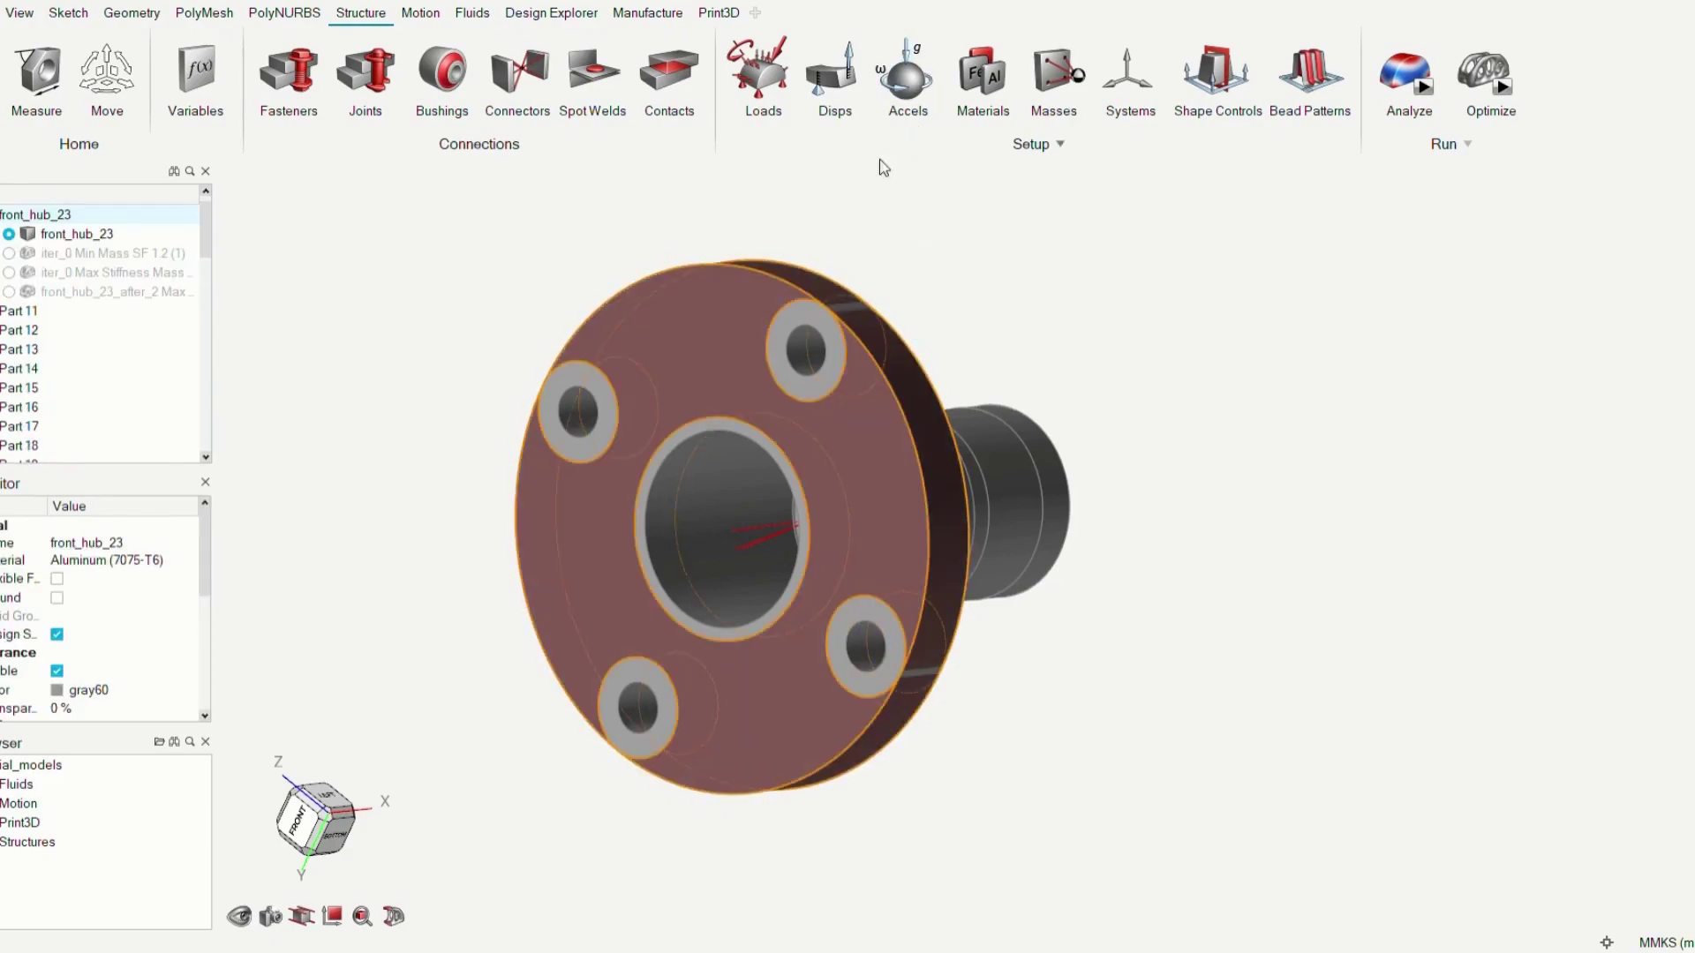
pyautogui.moveTo(884, 168); pyautogui.dragTo(741, 503, button='middle')
pyautogui.click(895, 547)
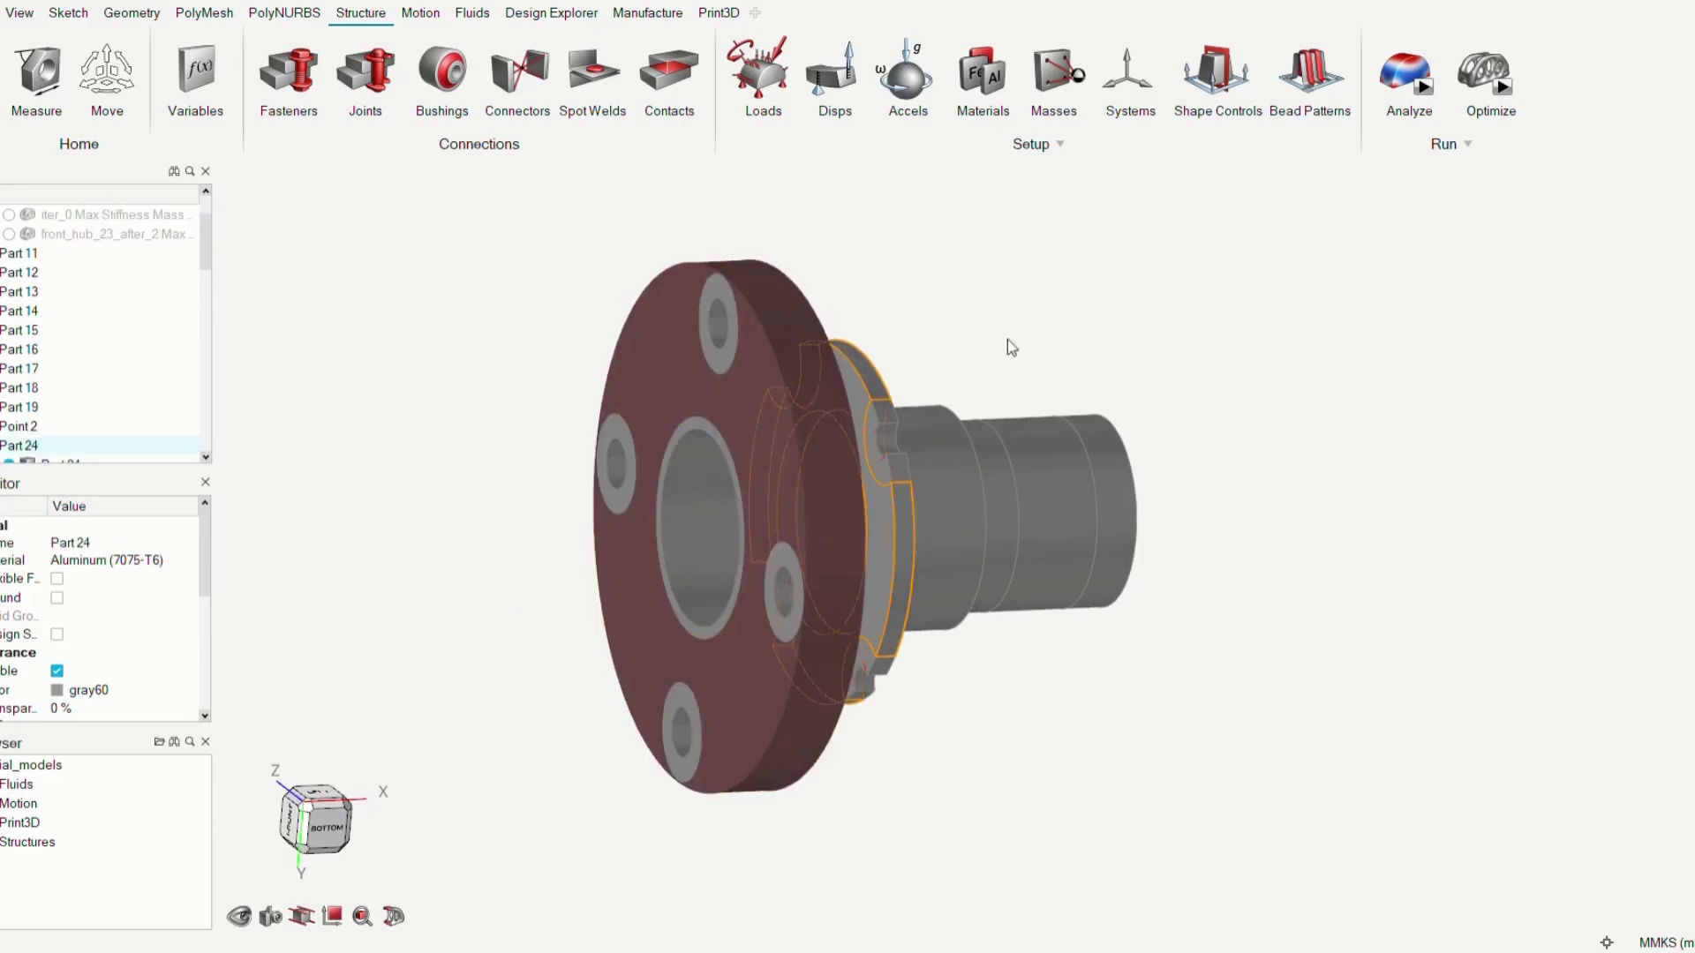
pyautogui.press('d')
pyautogui.click(1042, 463)
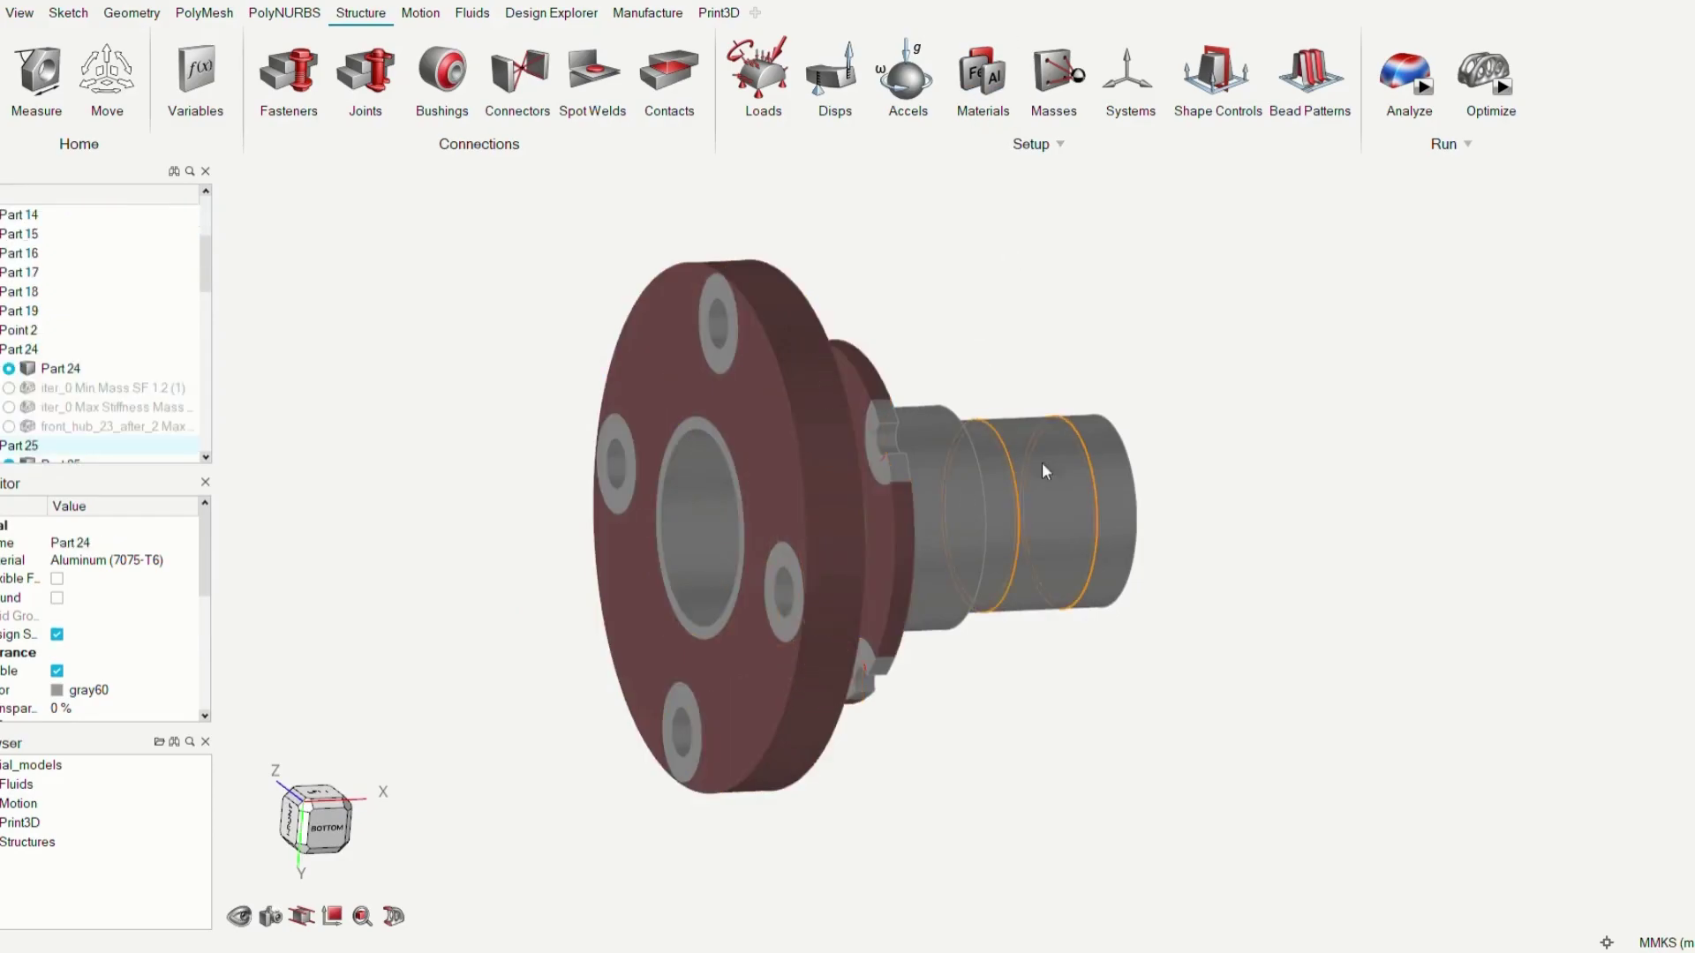
pyautogui.press('d')
pyautogui.click(1222, 367)
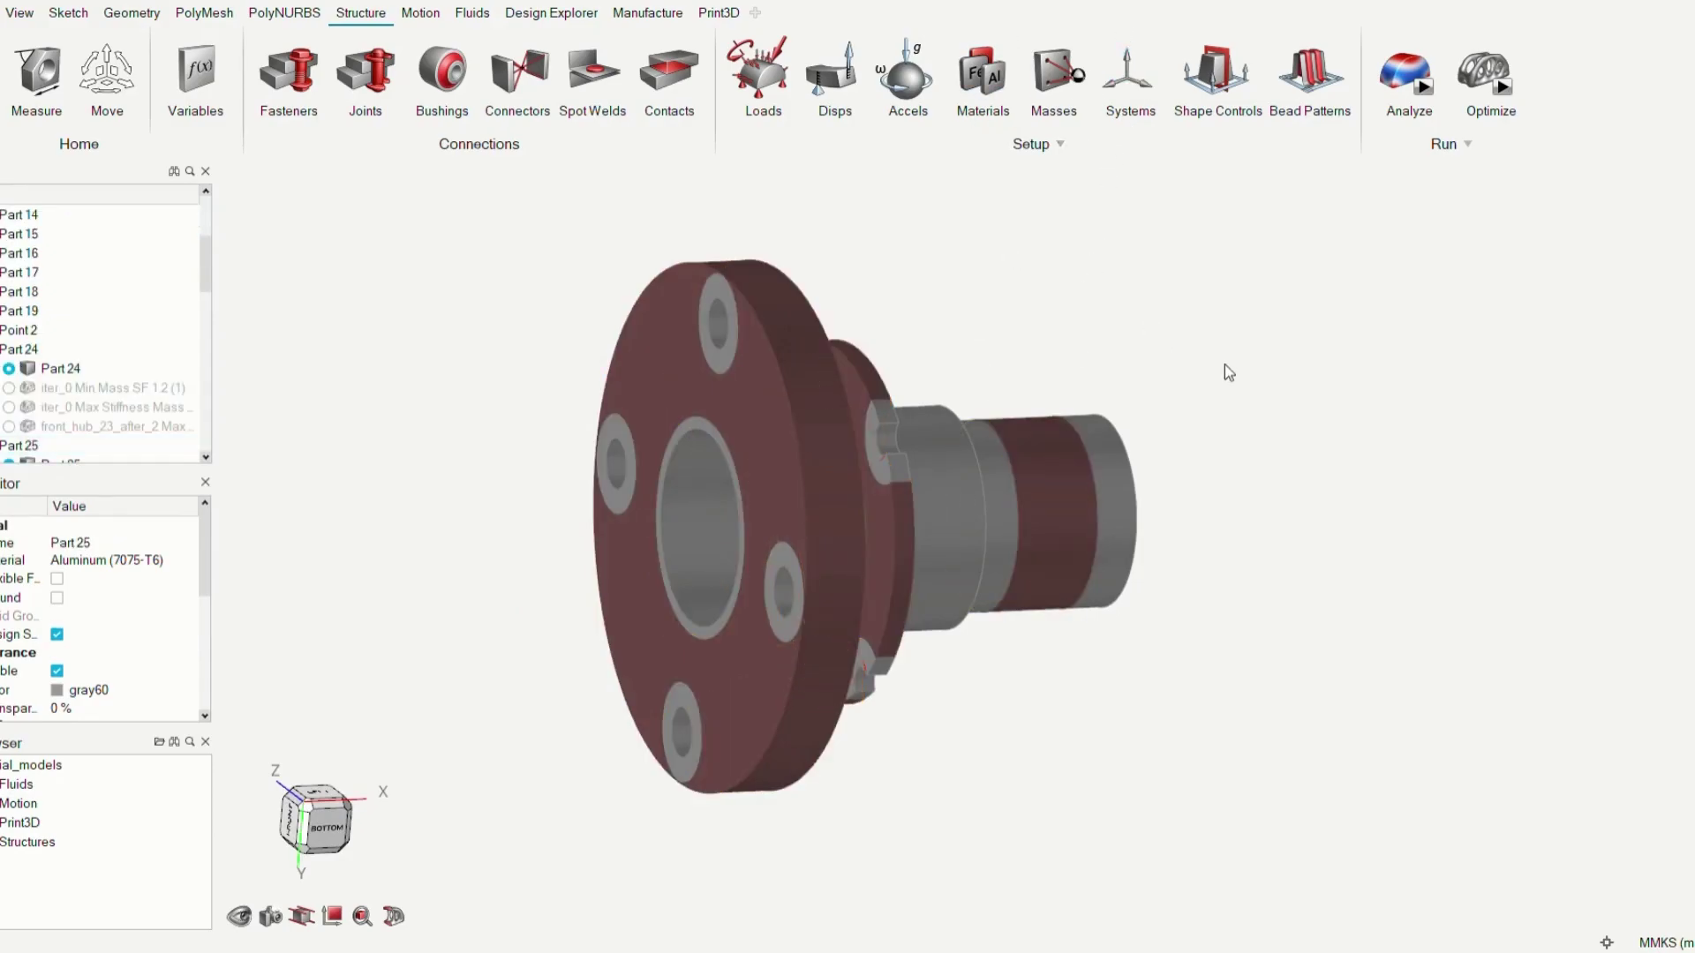
# Create a flexible connector linking the point on the hub's axis to the first notch of the rear flange.
pyautogui.moveTo(1221, 367); pyautogui.dragTo(1234, 556, button='right')
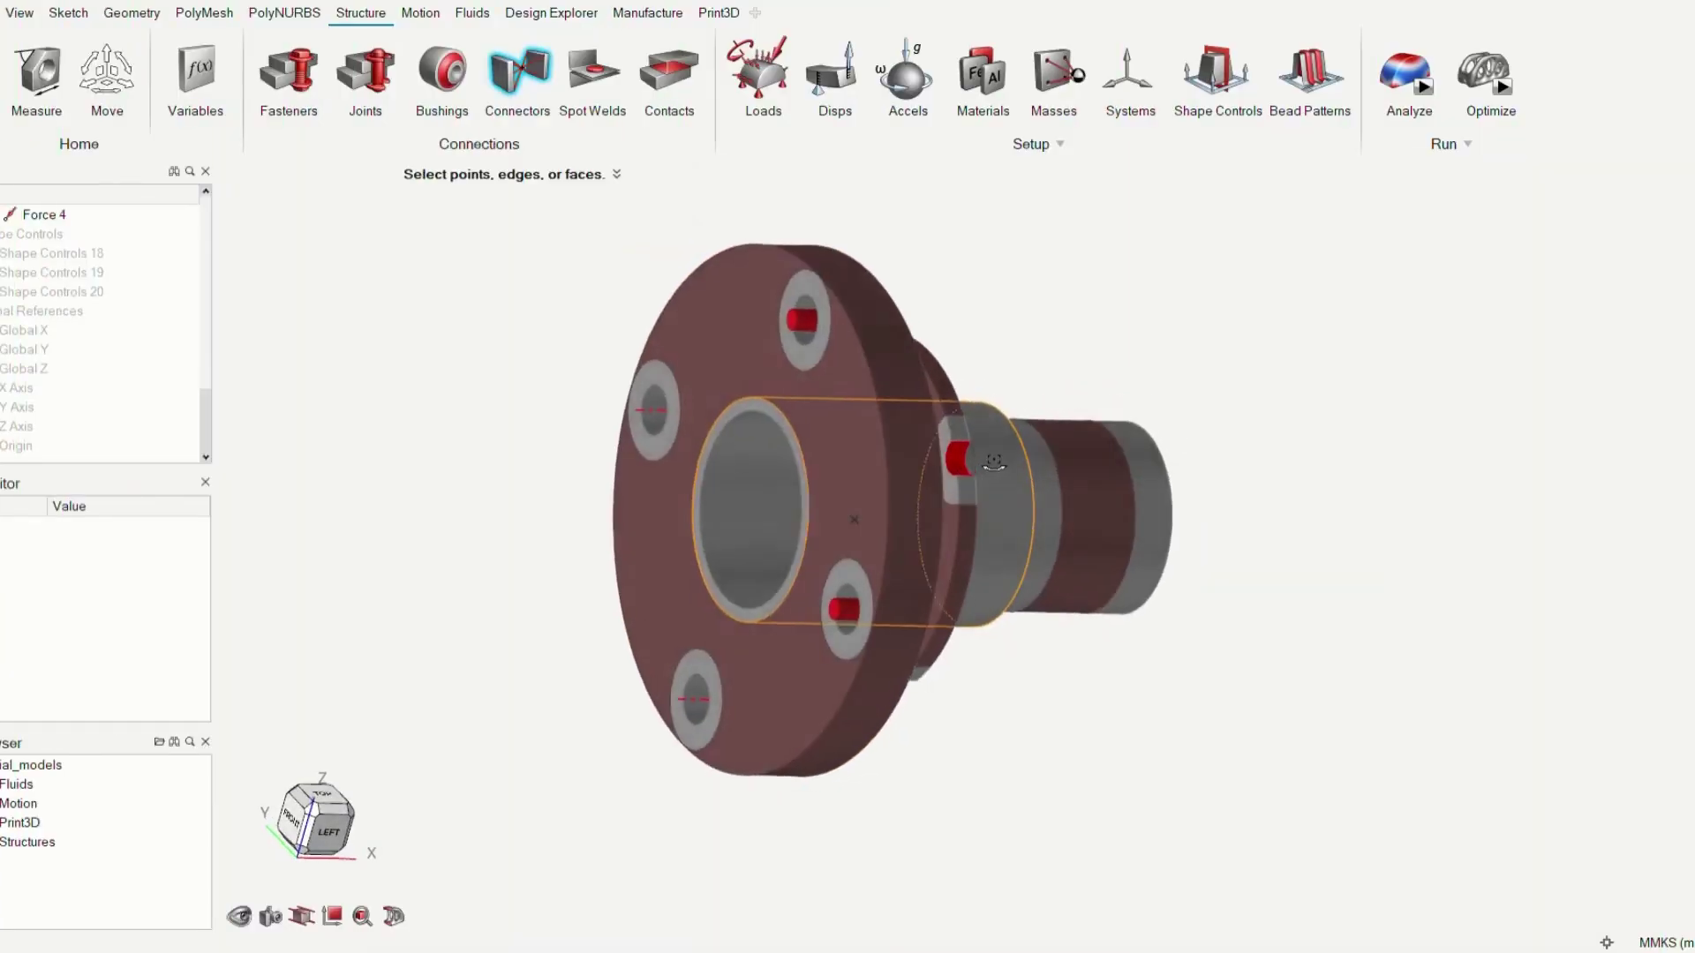
pyautogui.moveTo(1218, 495); pyautogui.dragTo(1580, 632, button='right')
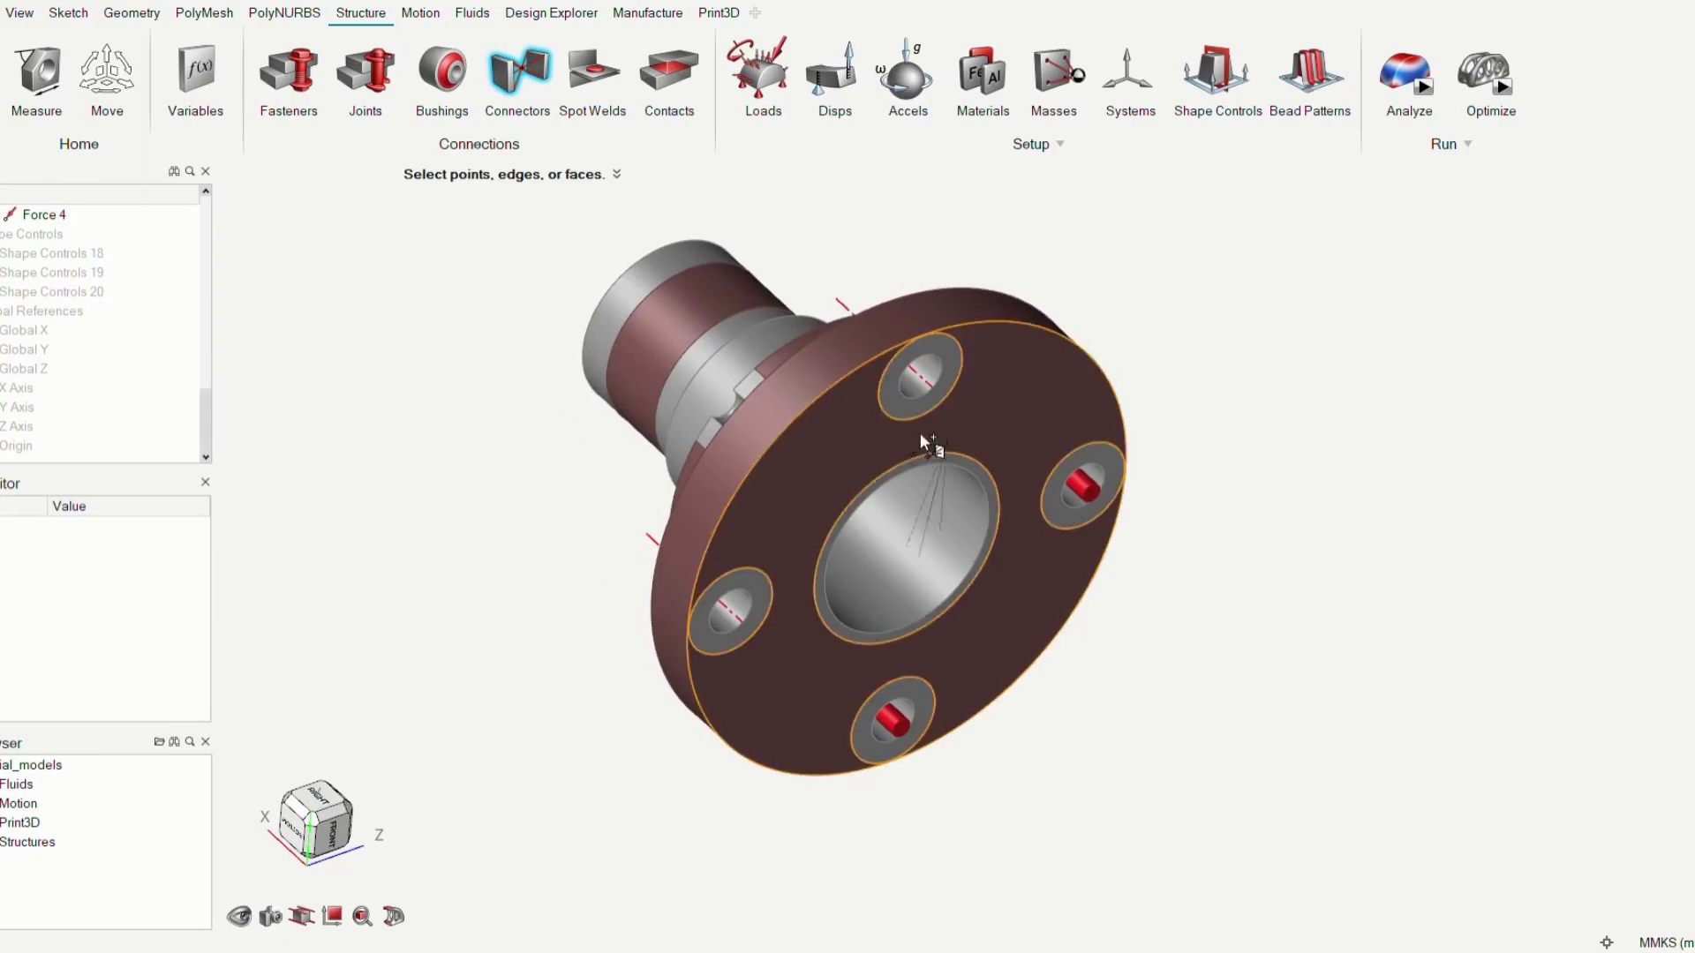
pyautogui.scroll(5, 740, 413)
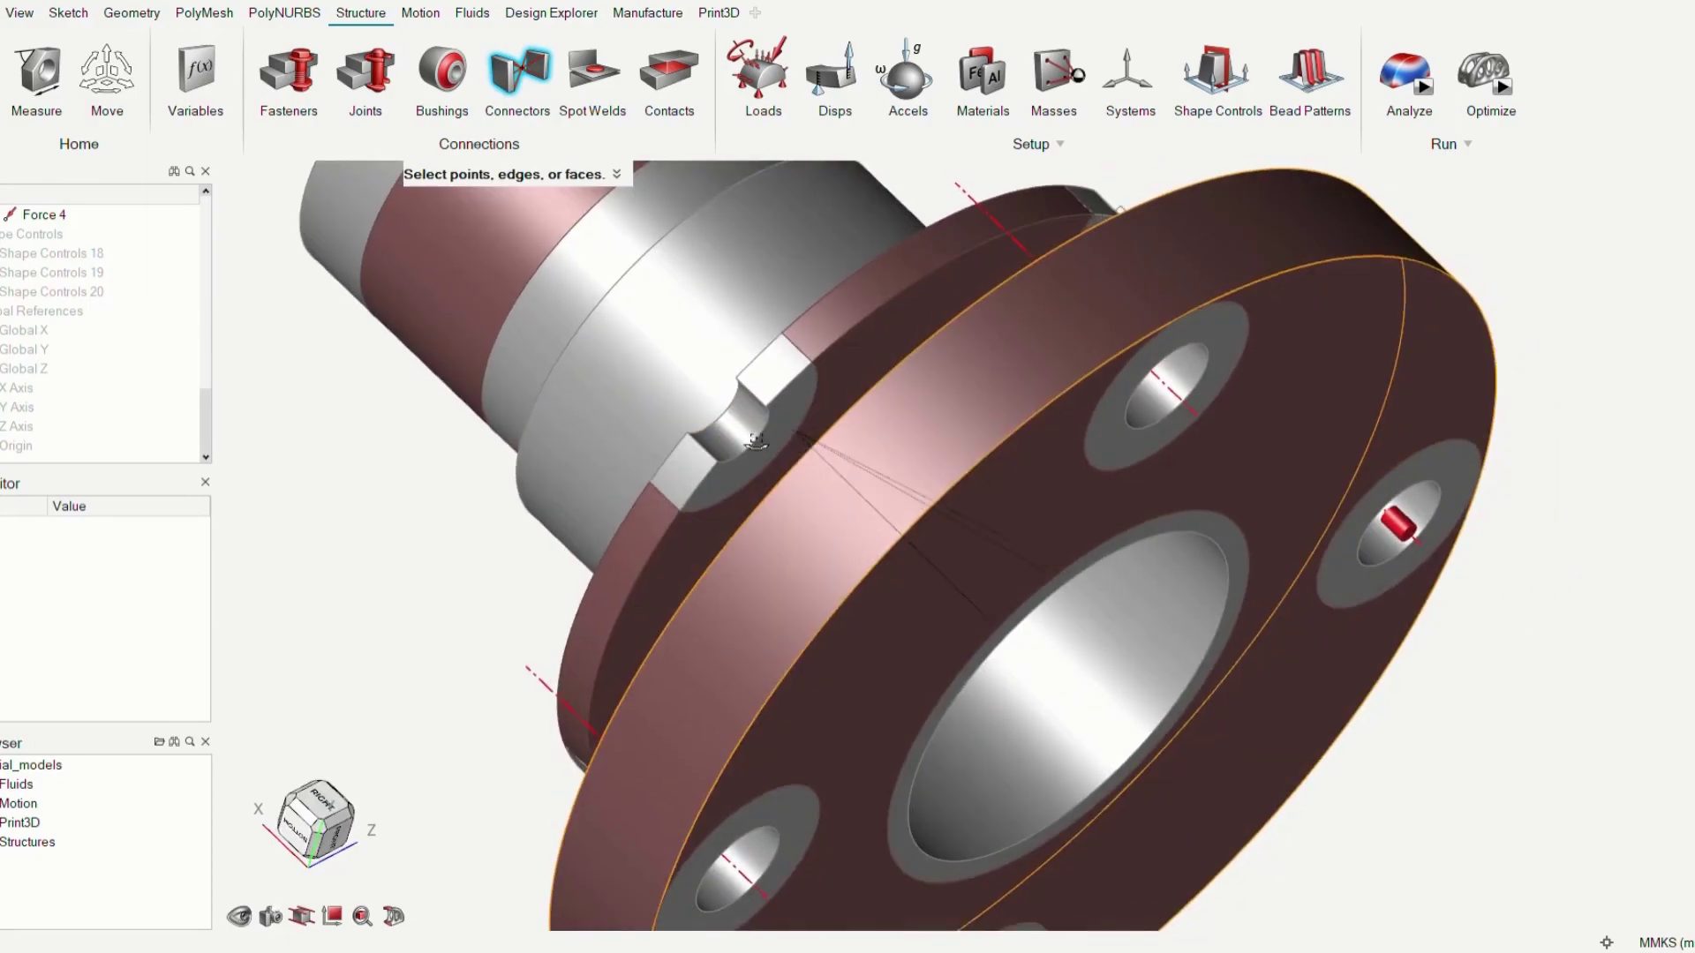
pyautogui.click(749, 430)
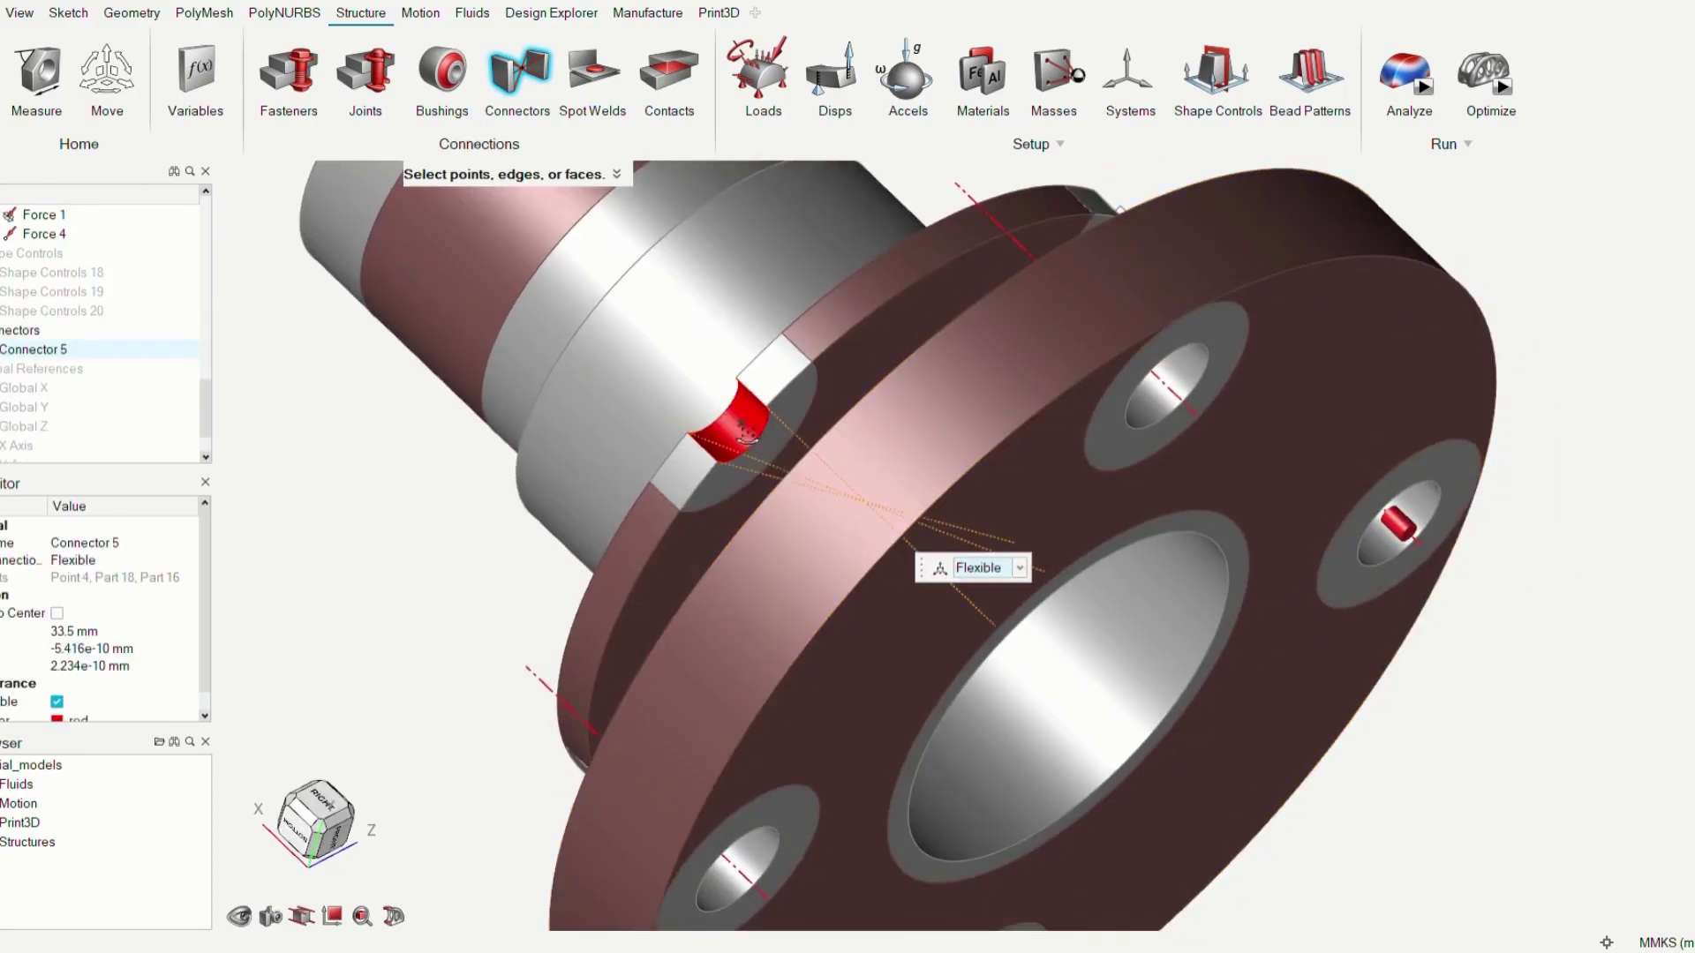
# Extend the flexible connector to the remaining notches around the rear flange.
pyautogui.moveTo(742, 423); pyautogui.dragTo(556, 331, button='middle')
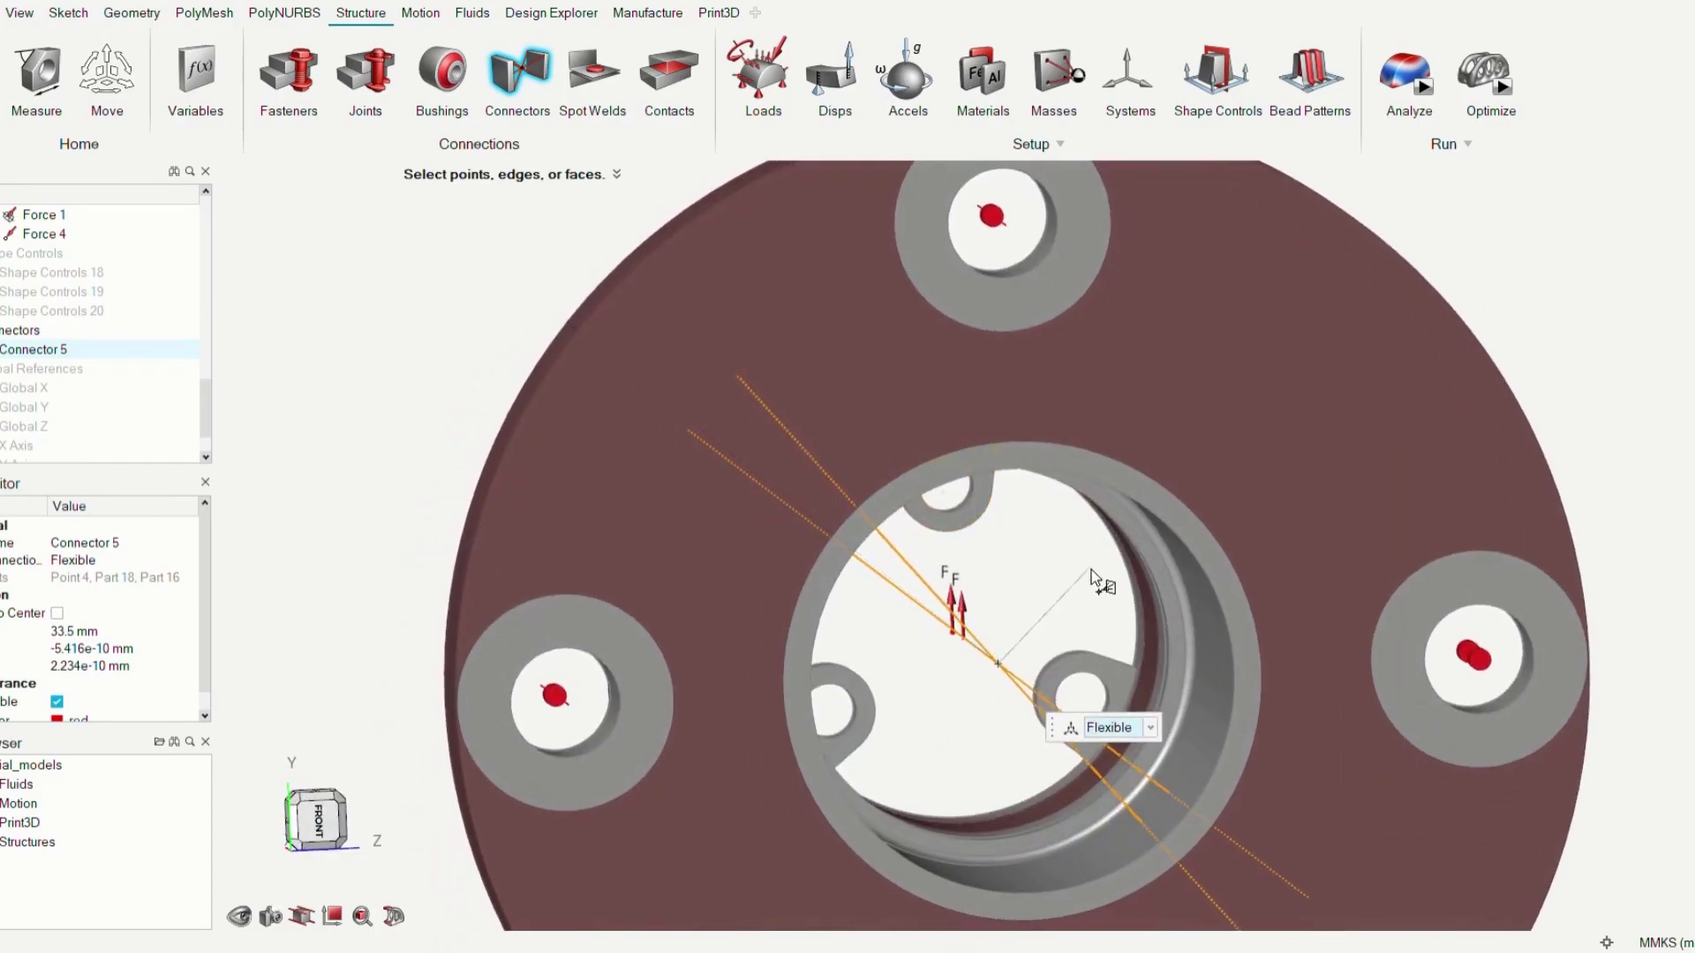
pyautogui.moveTo(995, 545); pyautogui.dragTo(696, 684, button='middle')
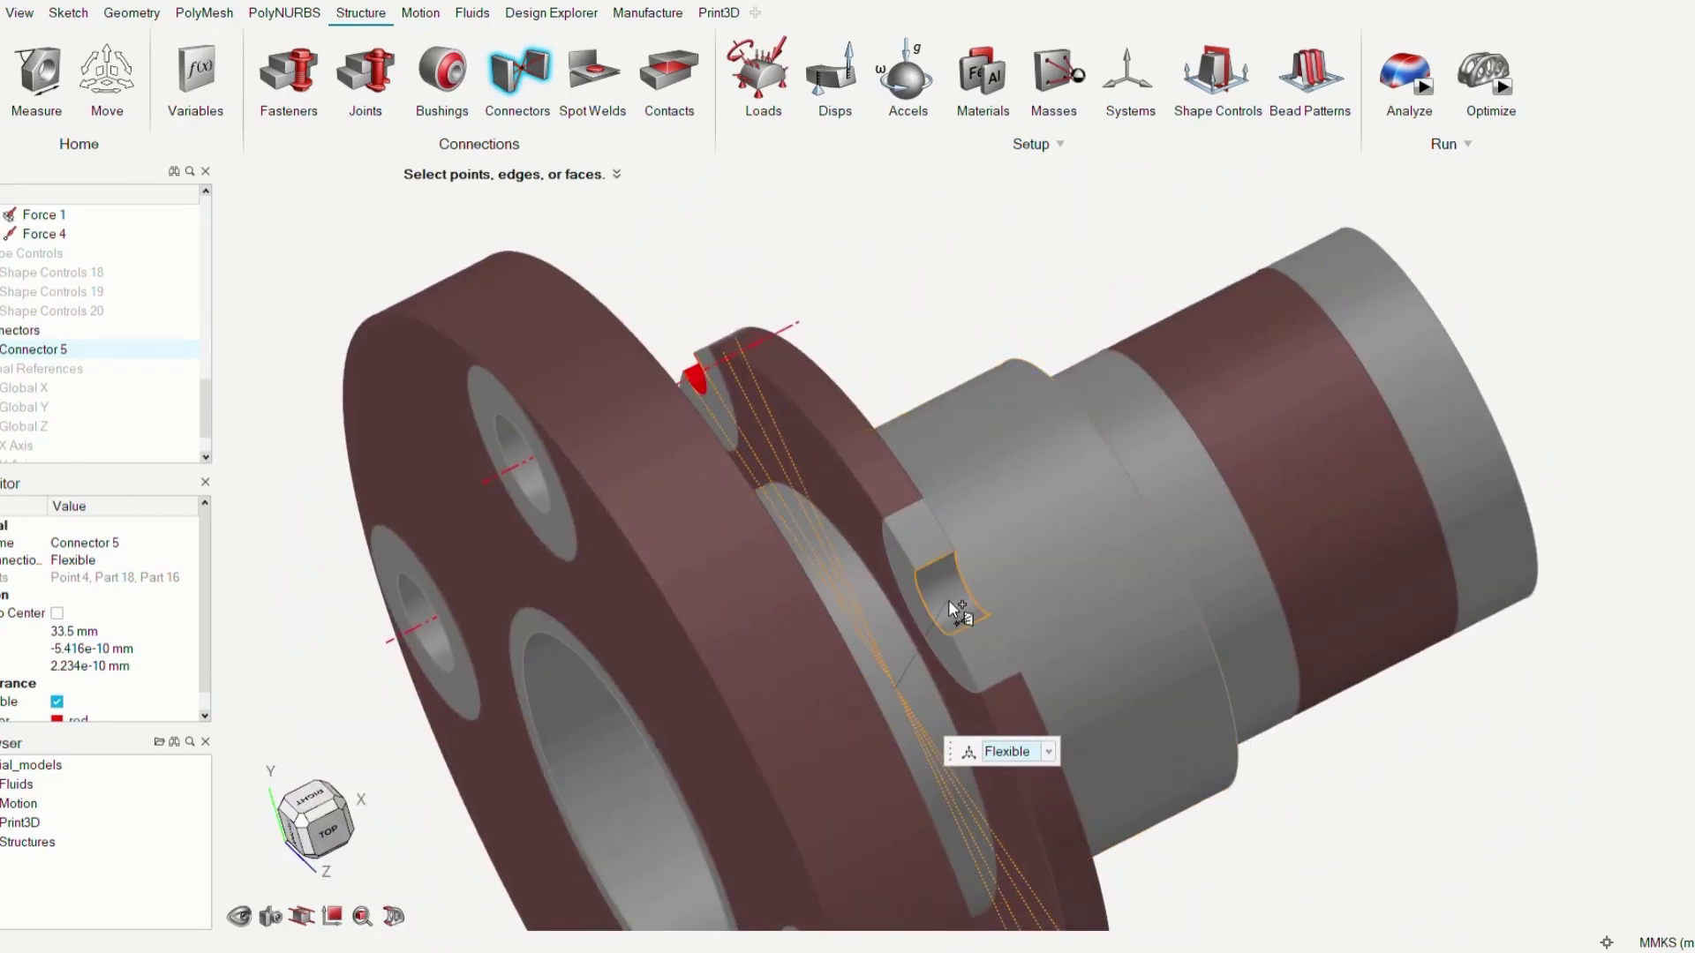
pyautogui.moveTo(958, 609); pyautogui.dragTo(1213, 497, button='right')
pyautogui.moveTo(1213, 497); pyautogui.dragTo(1235, 490, button='middle')
pyautogui.moveTo(1024, 586); pyautogui.dragTo(1258, 124, button='right')
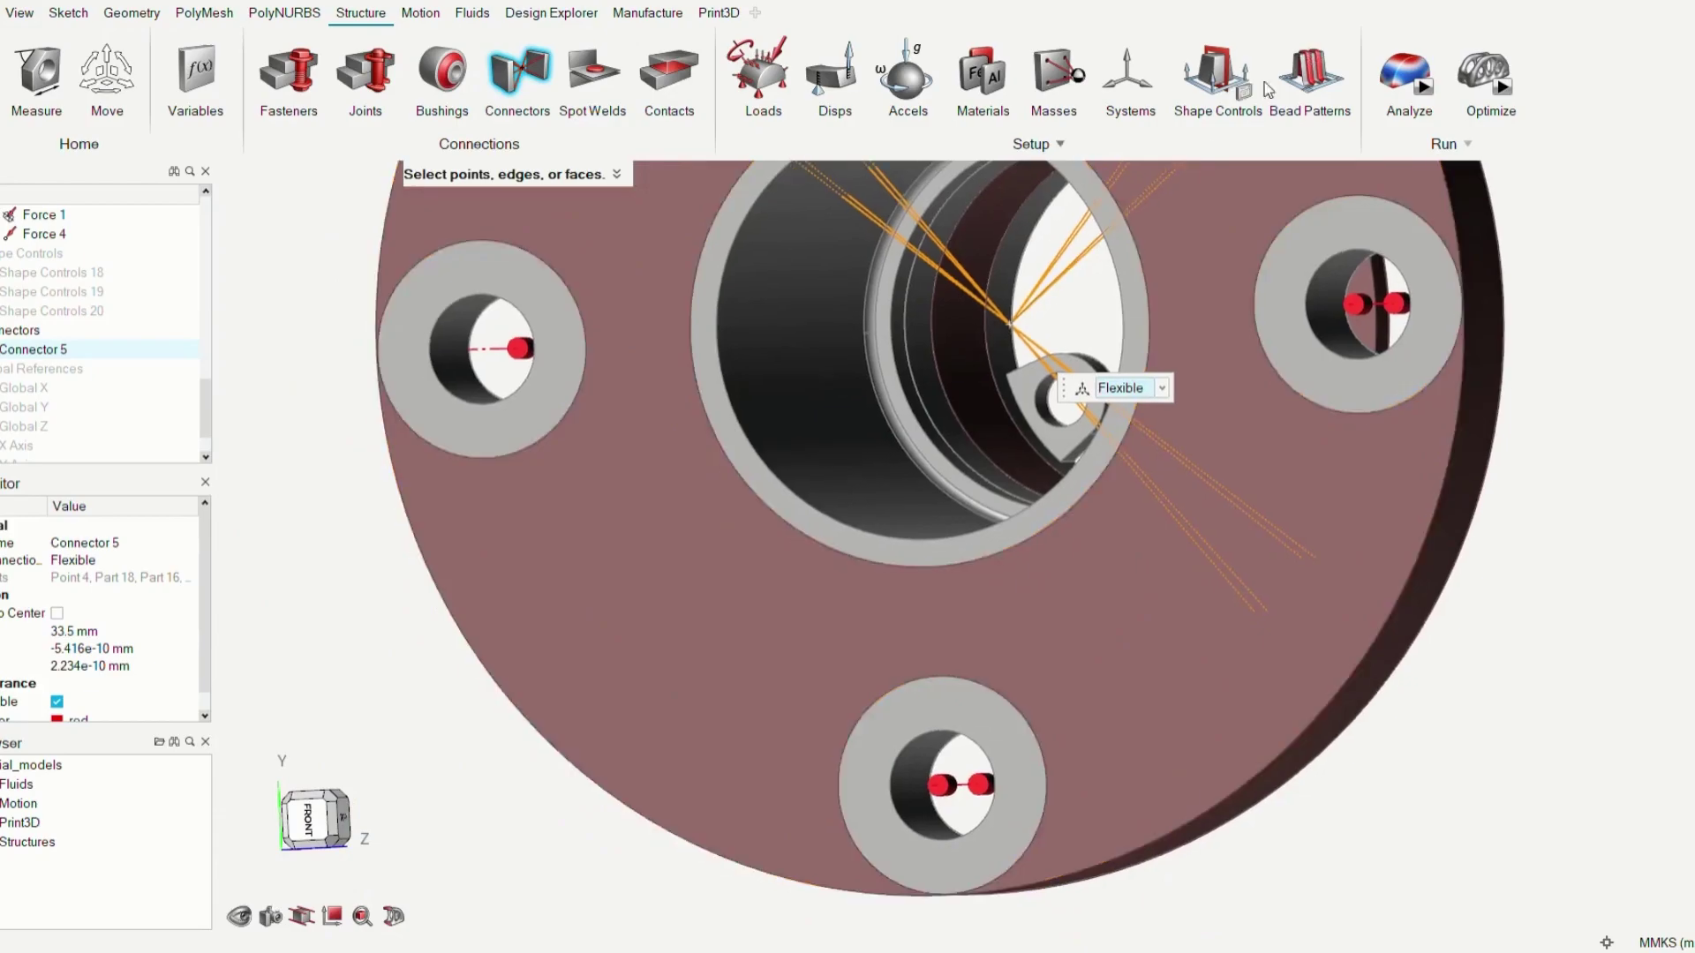
pyautogui.moveTo(730, 482); pyautogui.dragTo(969, 393, button='middle')
pyautogui.moveTo(969, 393); pyautogui.dragTo(1173, 368, button='right')
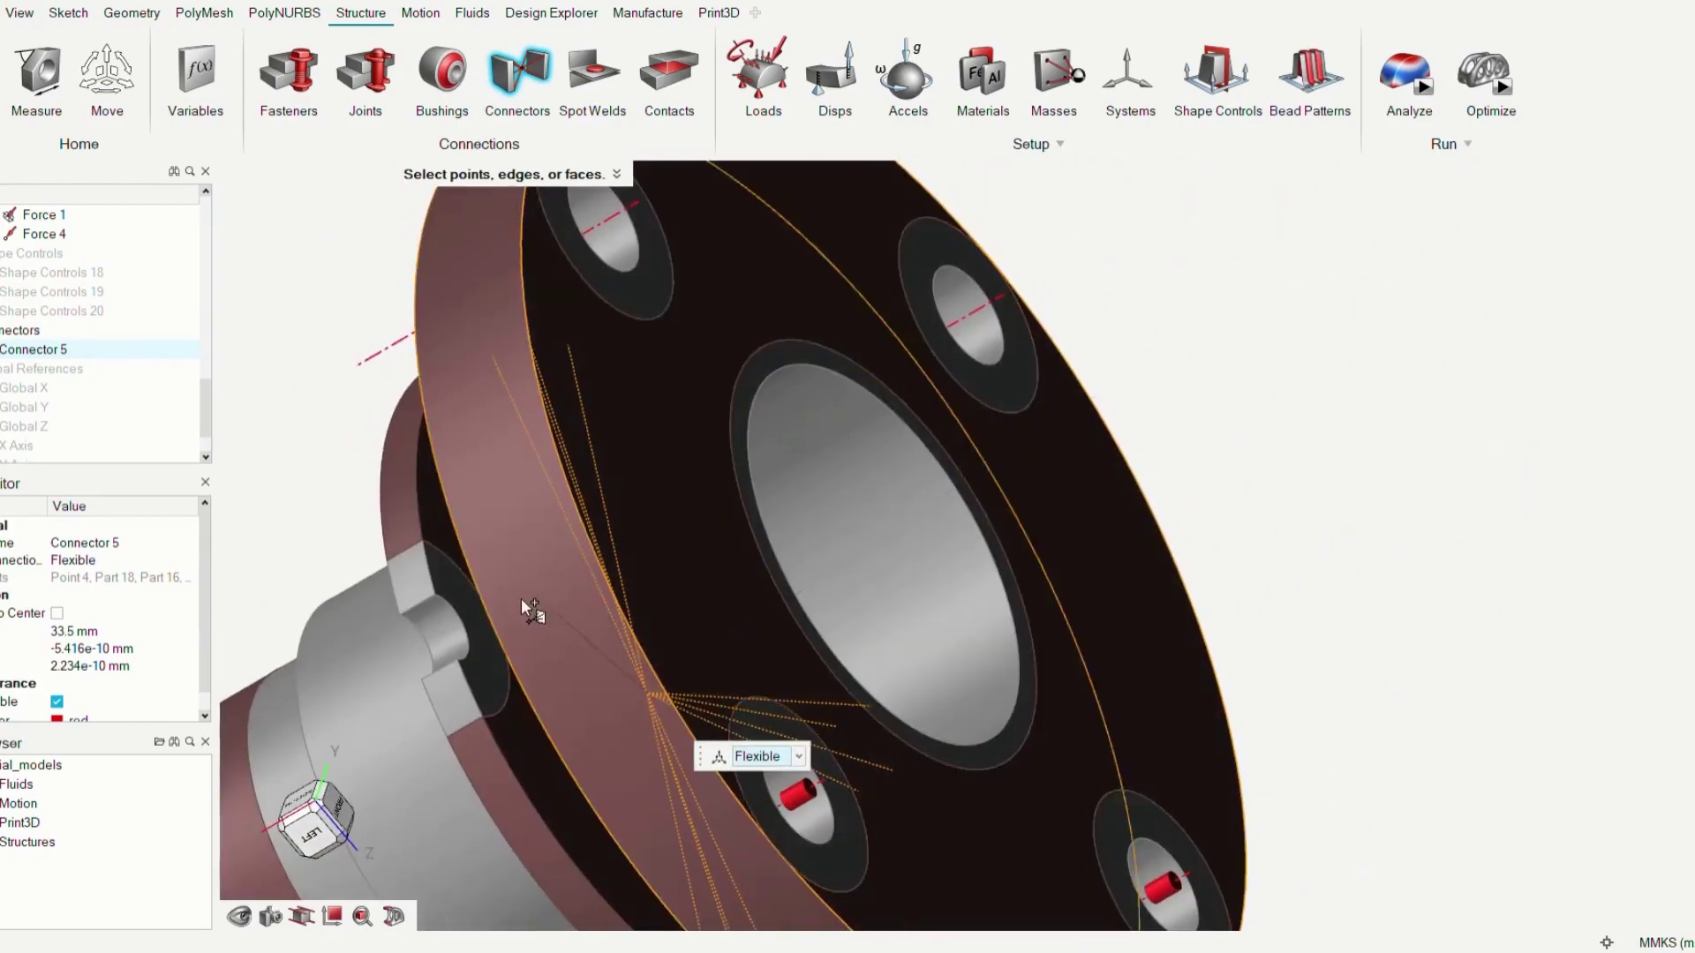
pyautogui.click(449, 642)
pyautogui.moveTo(861, 437); pyautogui.dragTo(661, 618, button='middle')
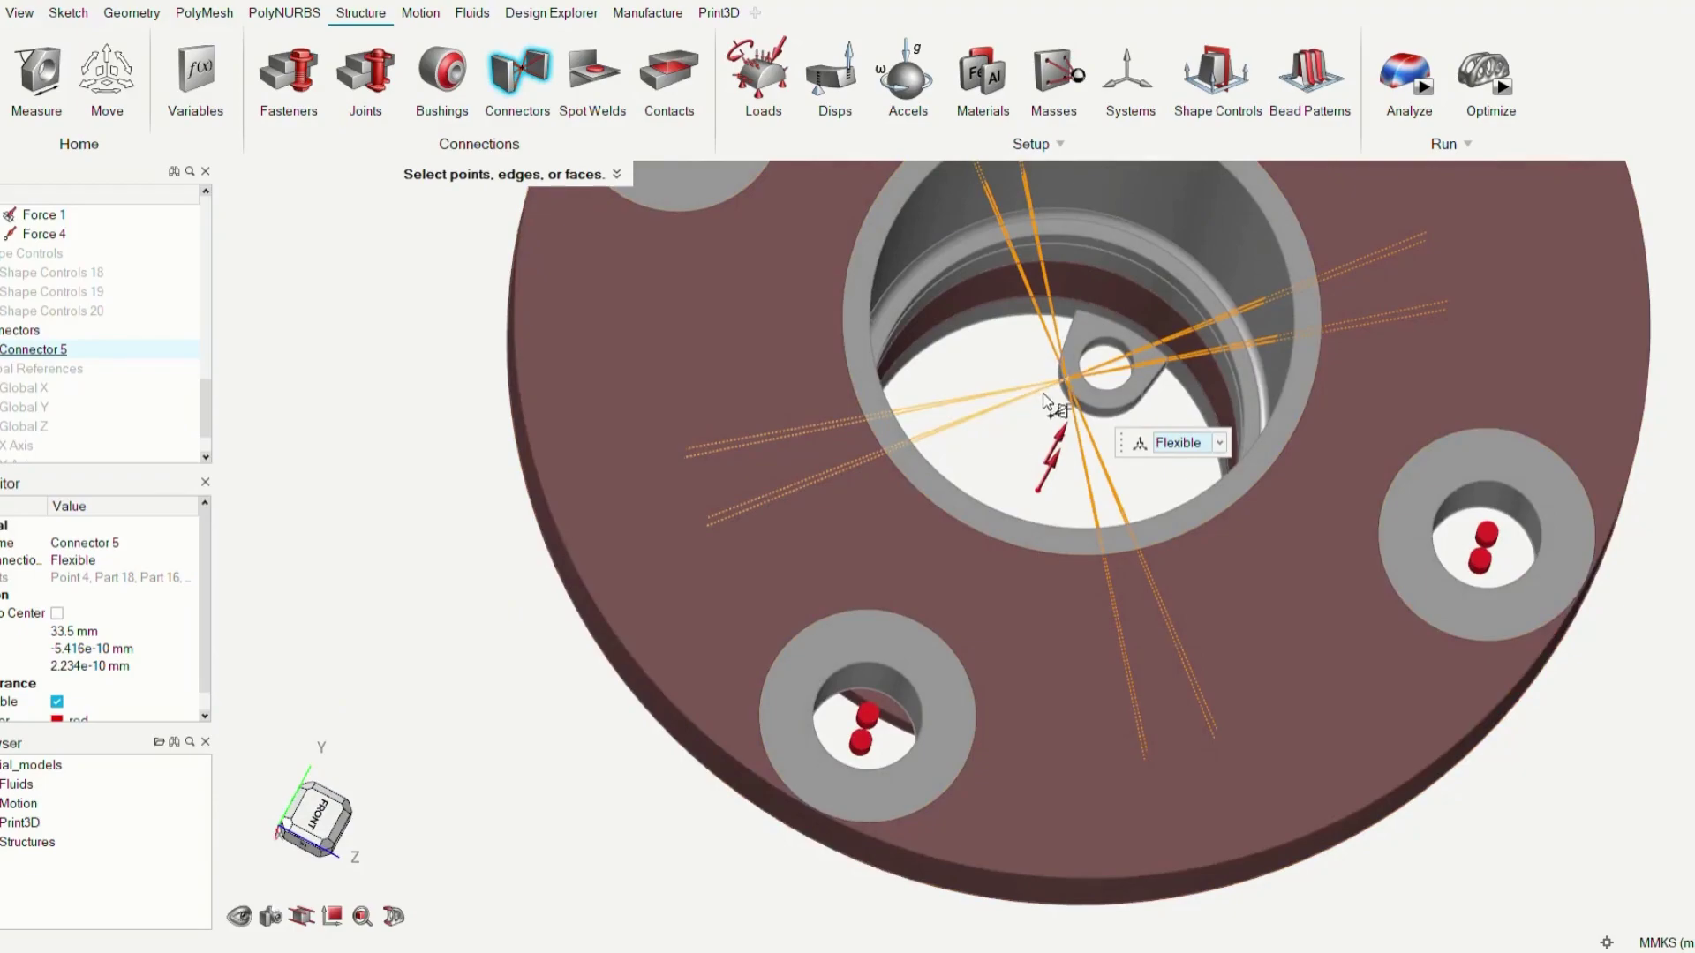
pyautogui.press('Escape')
pyautogui.moveTo(1040, 427); pyautogui.dragTo(1015, 470, button='middle')
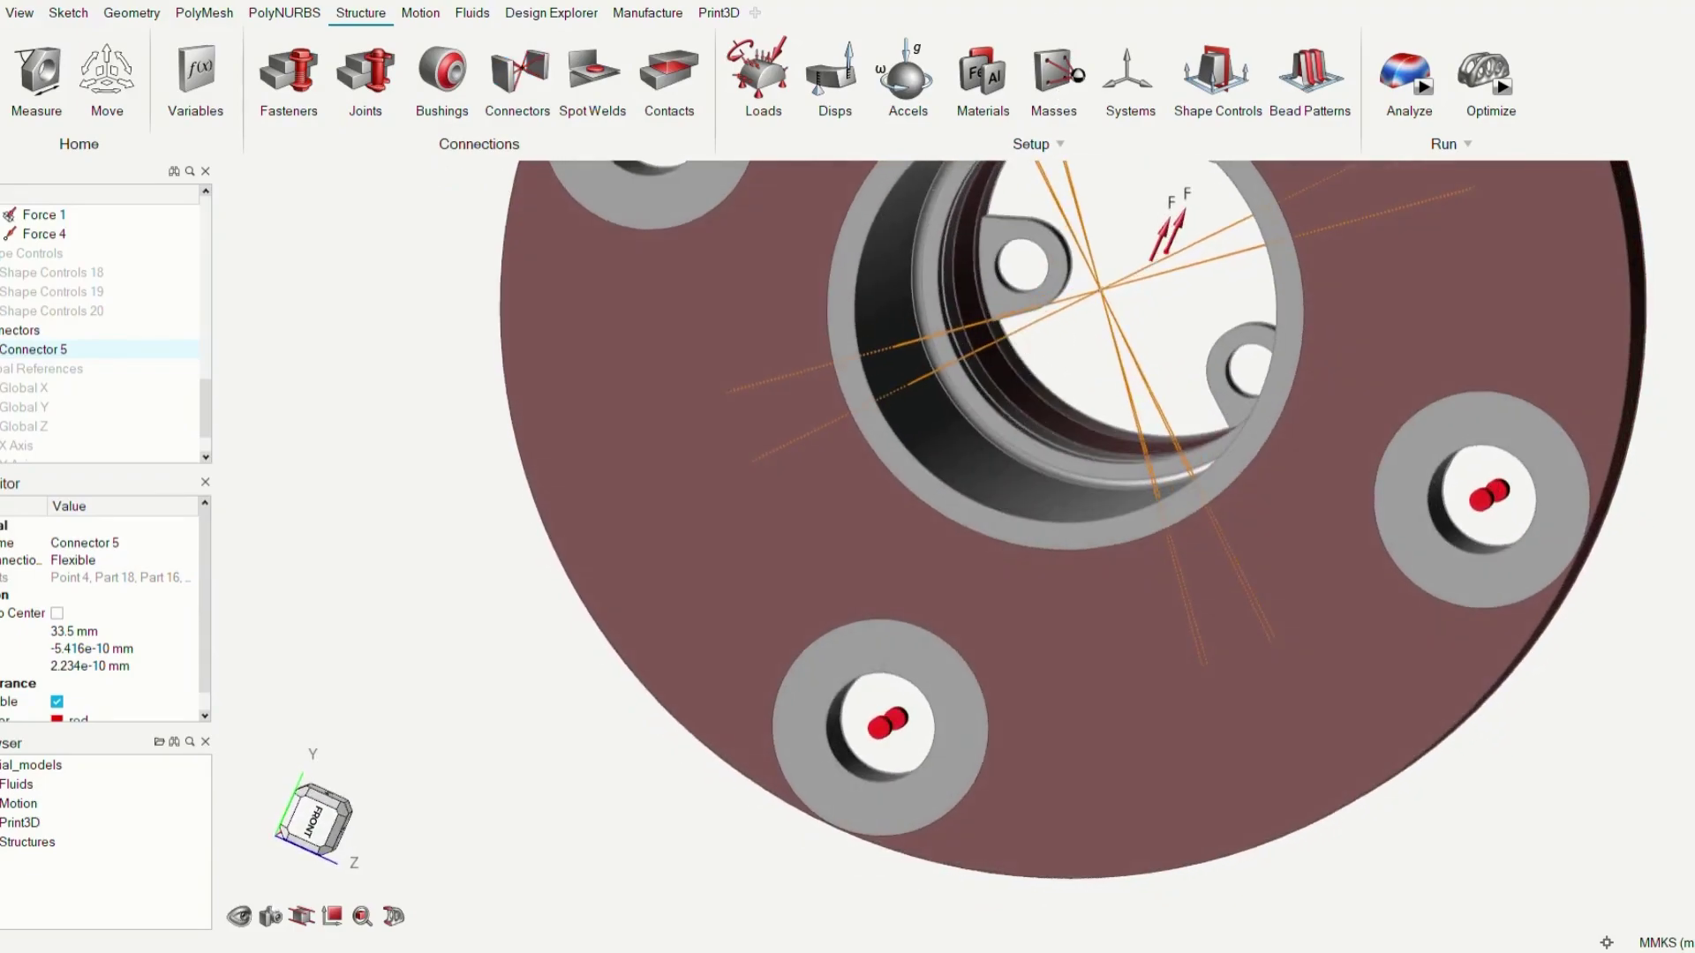
# Apply a torque of 323000 N*mm about the X direction at the connector's centre point.
pyautogui.click(749, 70)
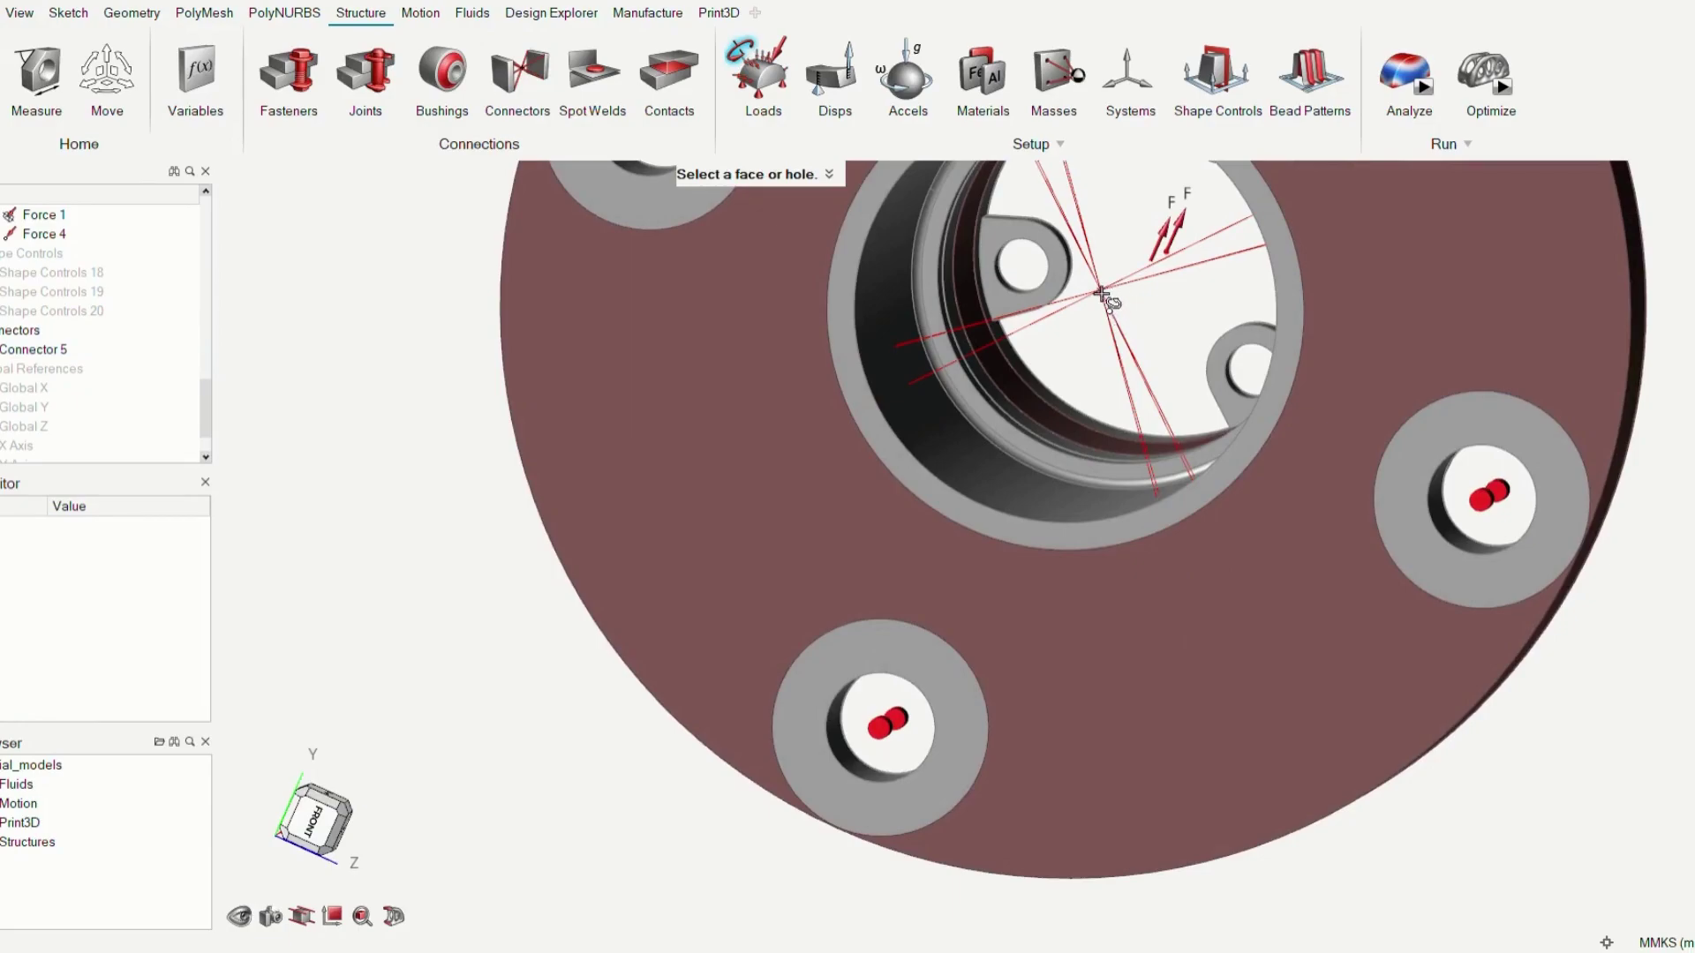
pyautogui.scroll(5, 1095, 287)
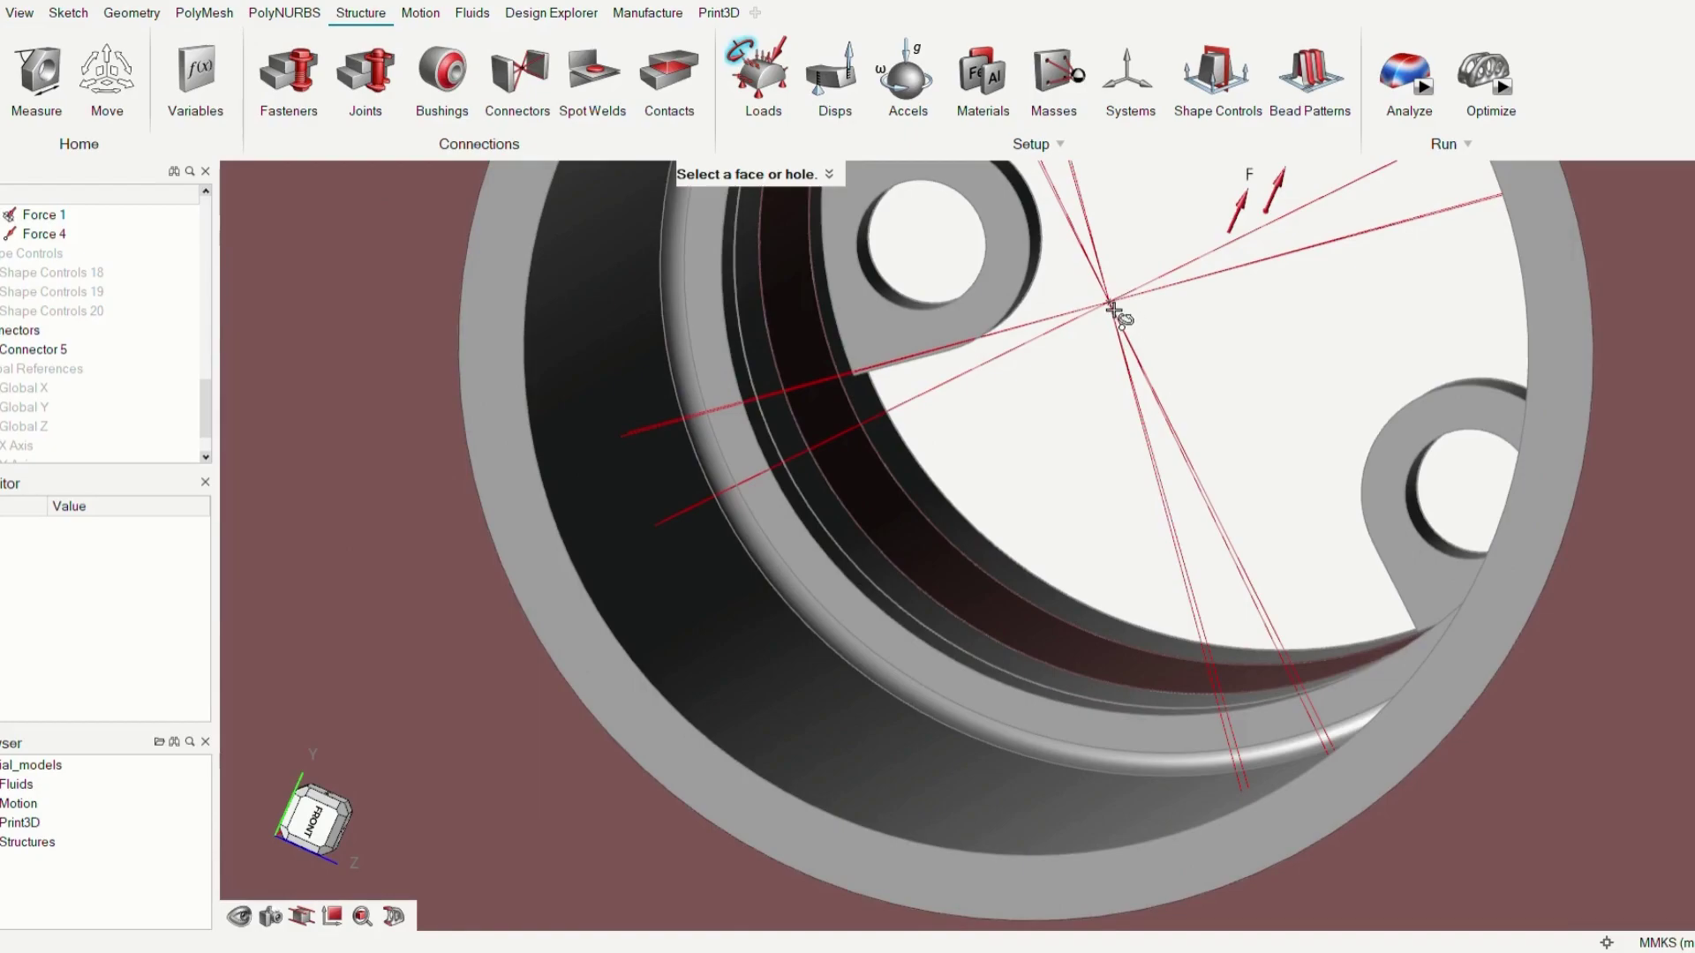
pyautogui.click(1118, 315)
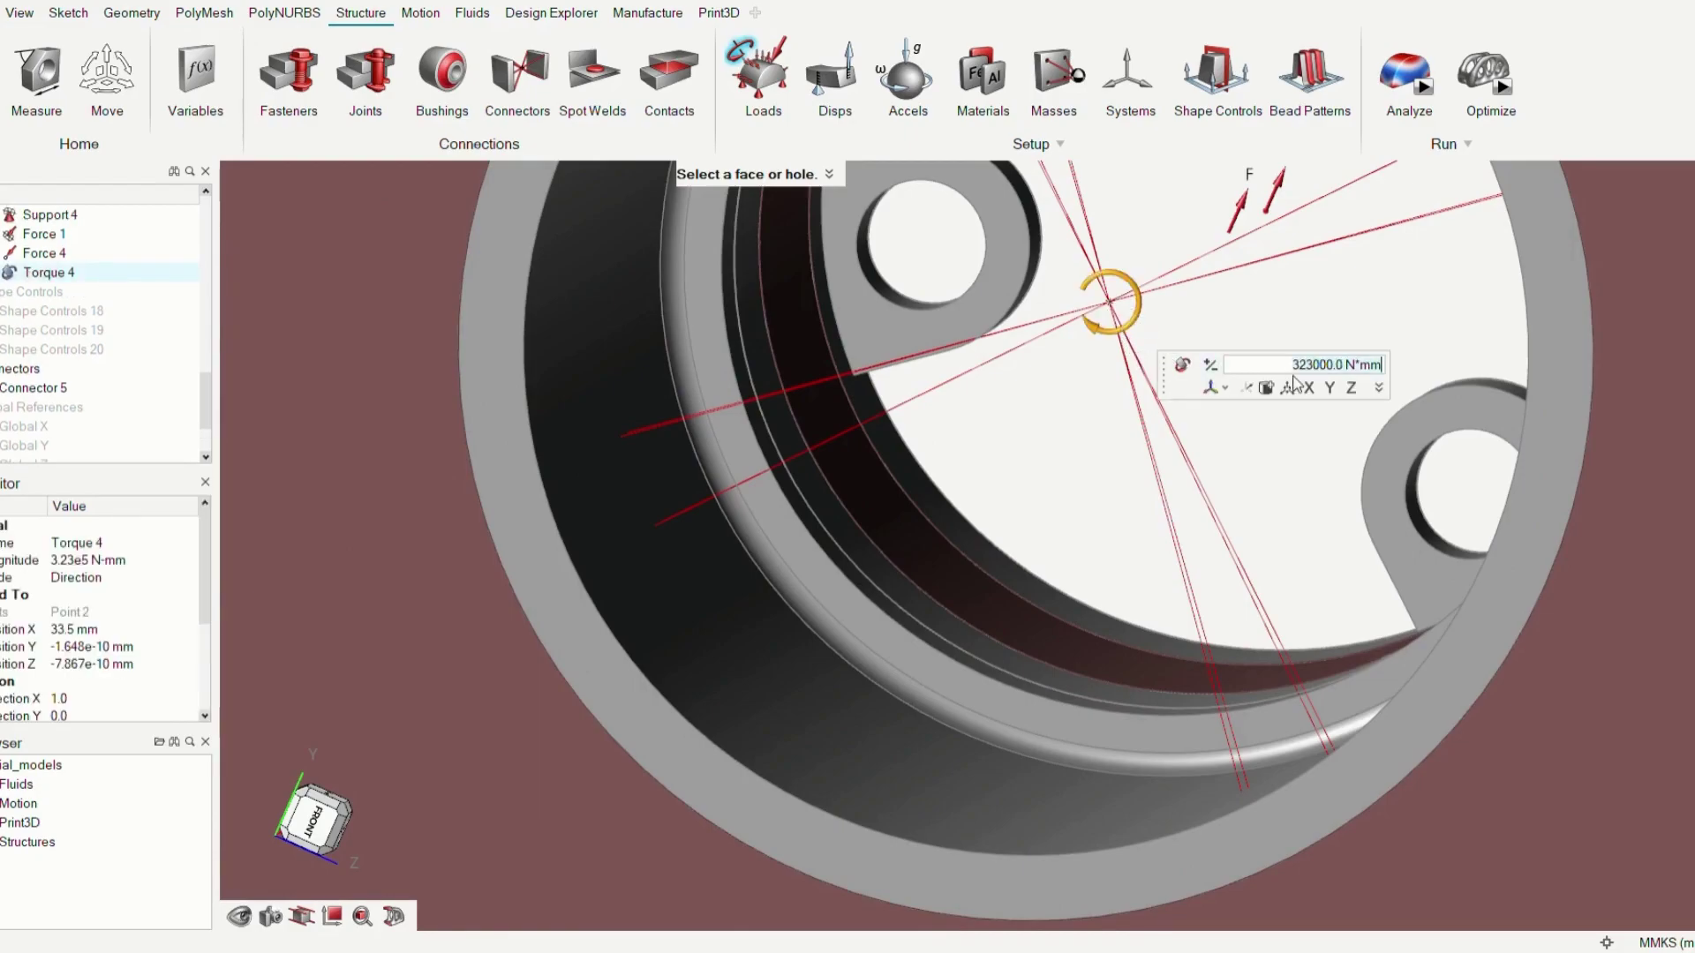
pyautogui.press('Escape')
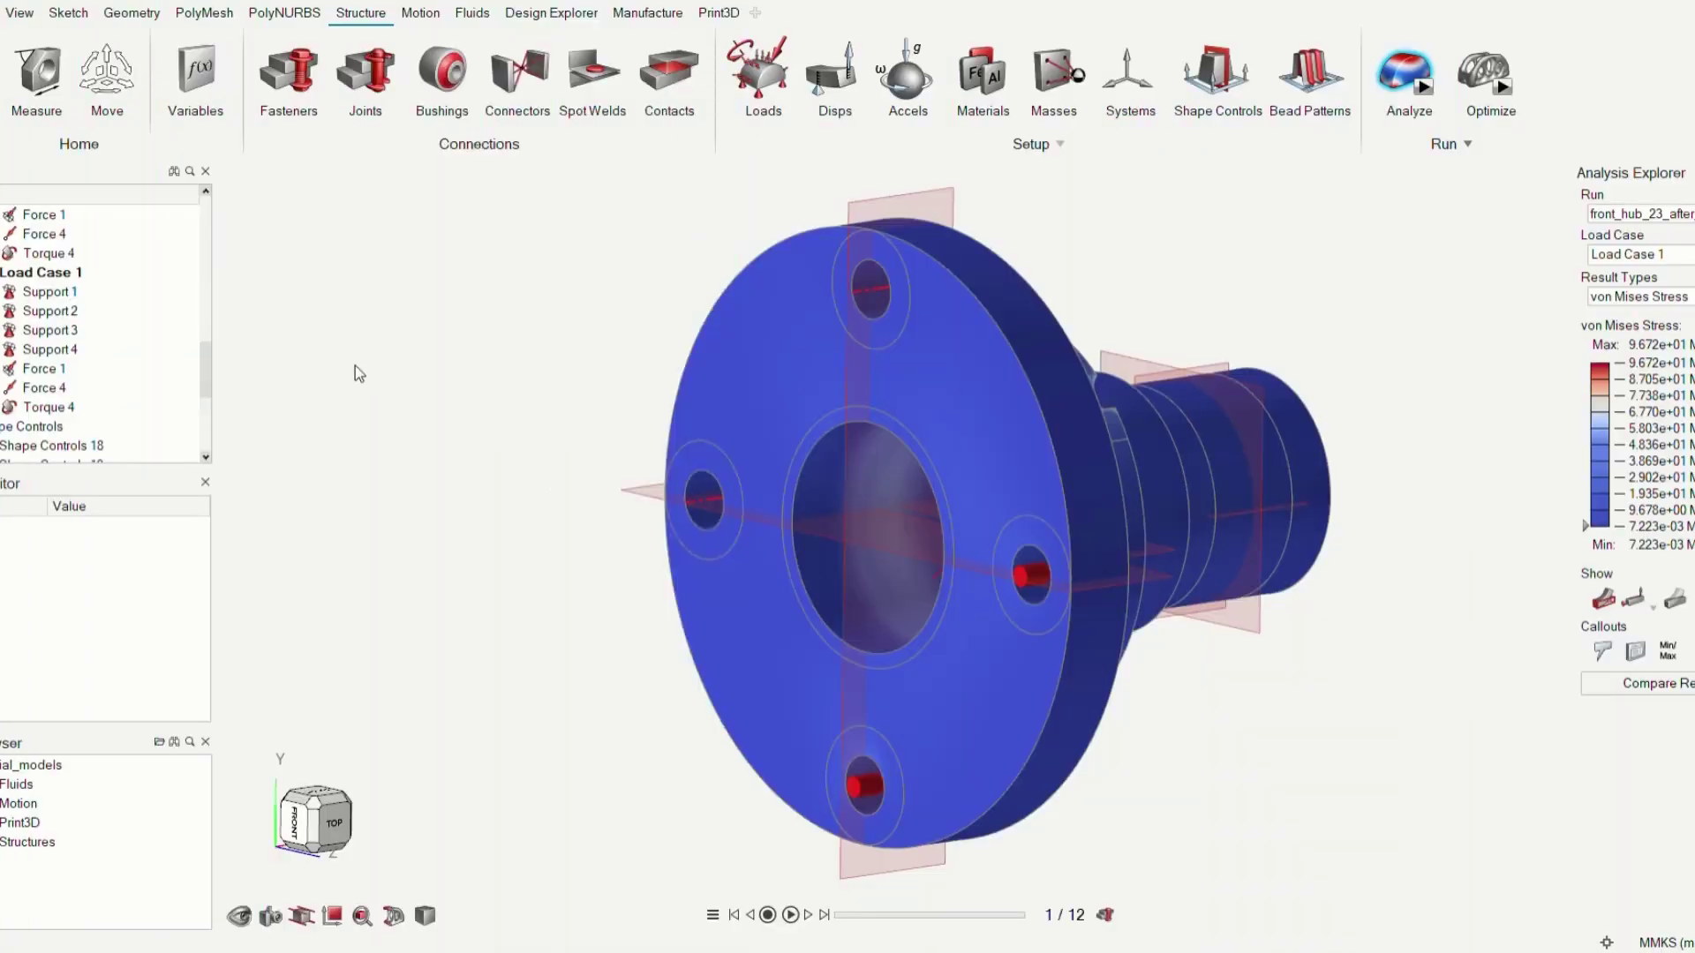
# Examine the original hub's von Mises stress, displacement and factor of safety results for Load Case 1.
pyautogui.moveTo(1393, 521); pyautogui.dragTo(845, 643, button='right')
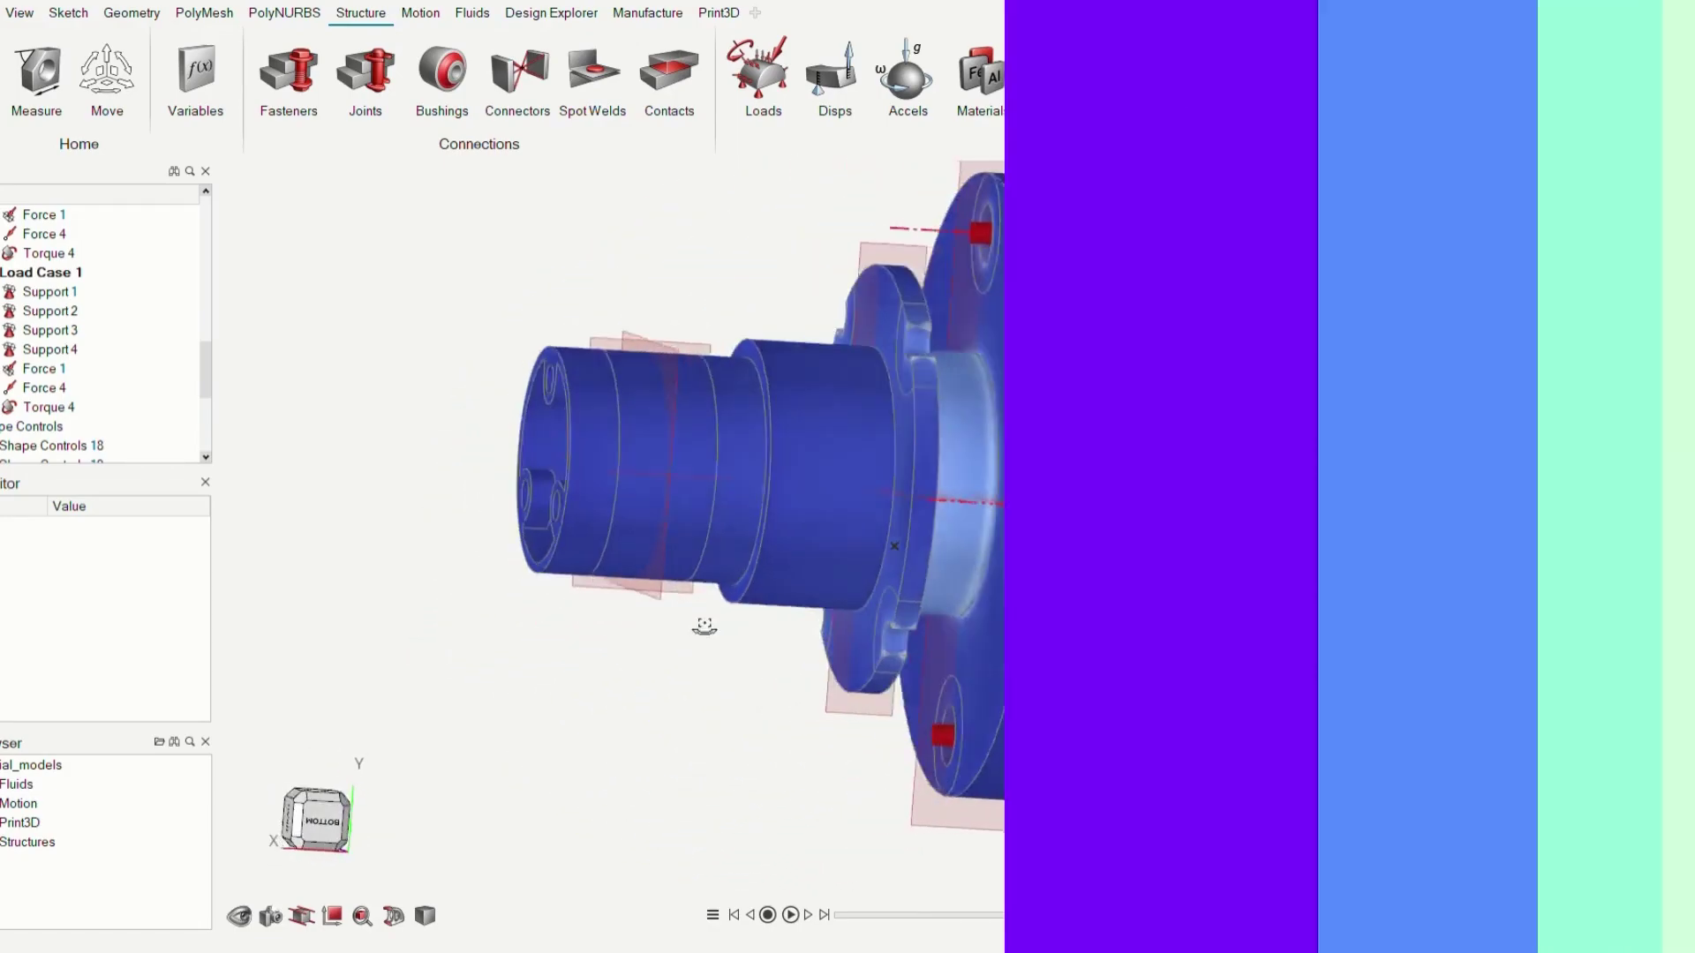
pyautogui.moveTo(703, 624); pyautogui.dragTo(1393, 328, button='right')
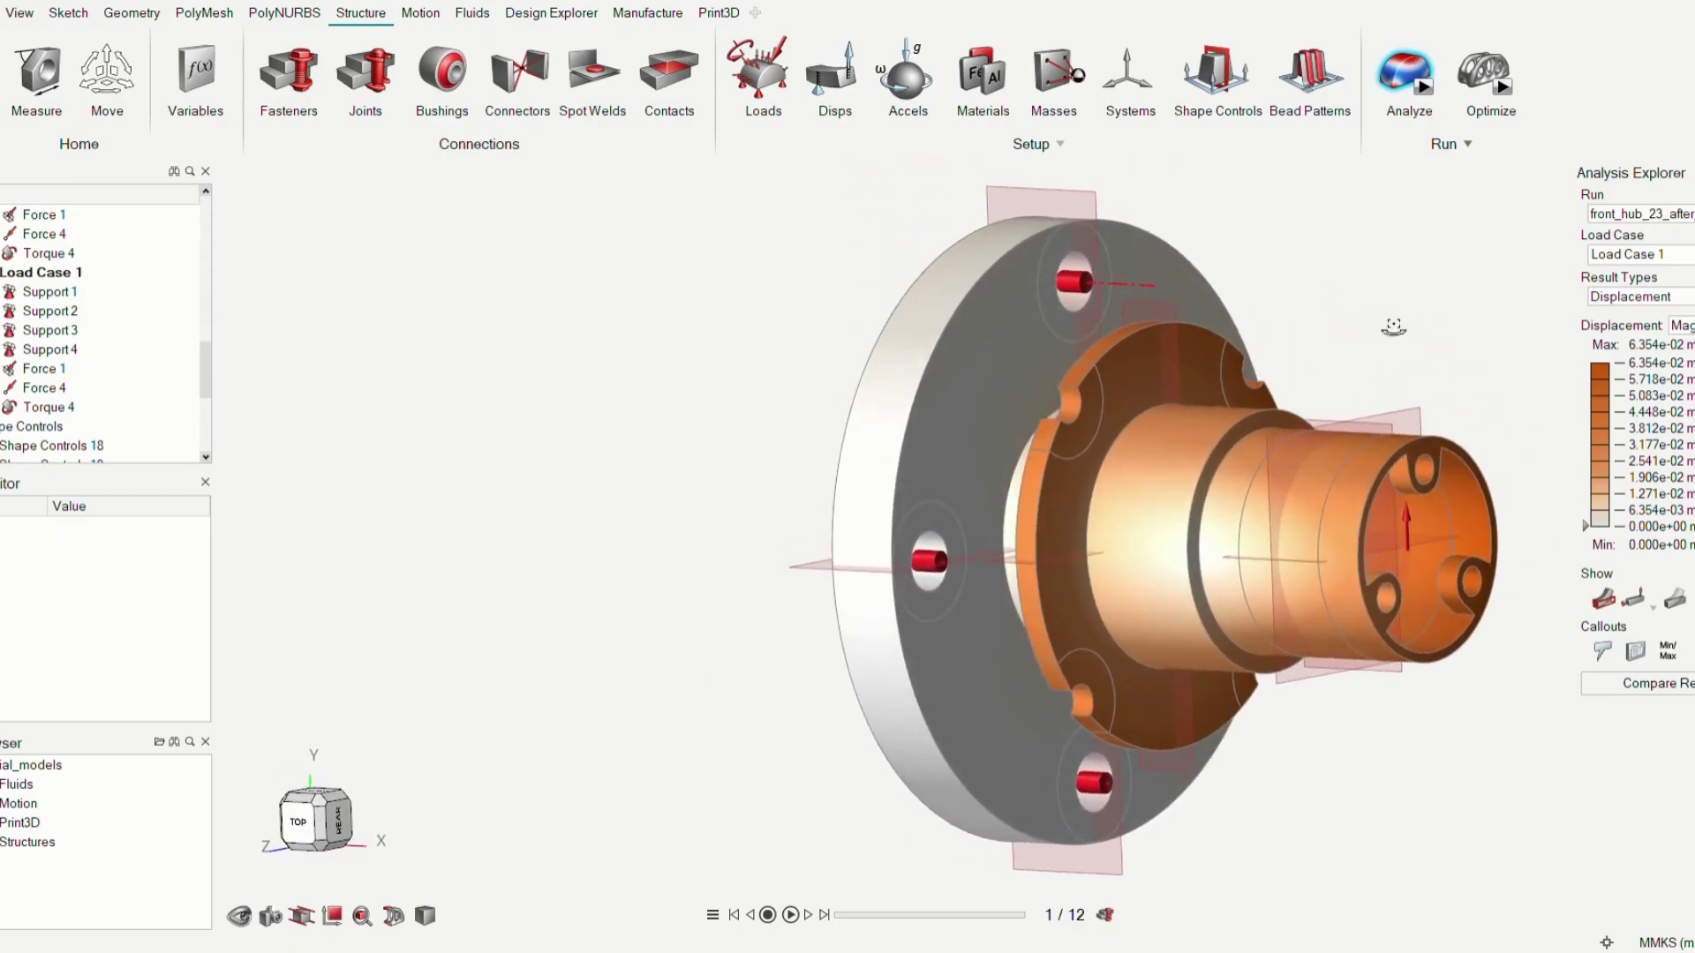
pyautogui.click(1683, 340)
pyautogui.moveTo(1334, 617); pyautogui.dragTo(1268, 622, button='right')
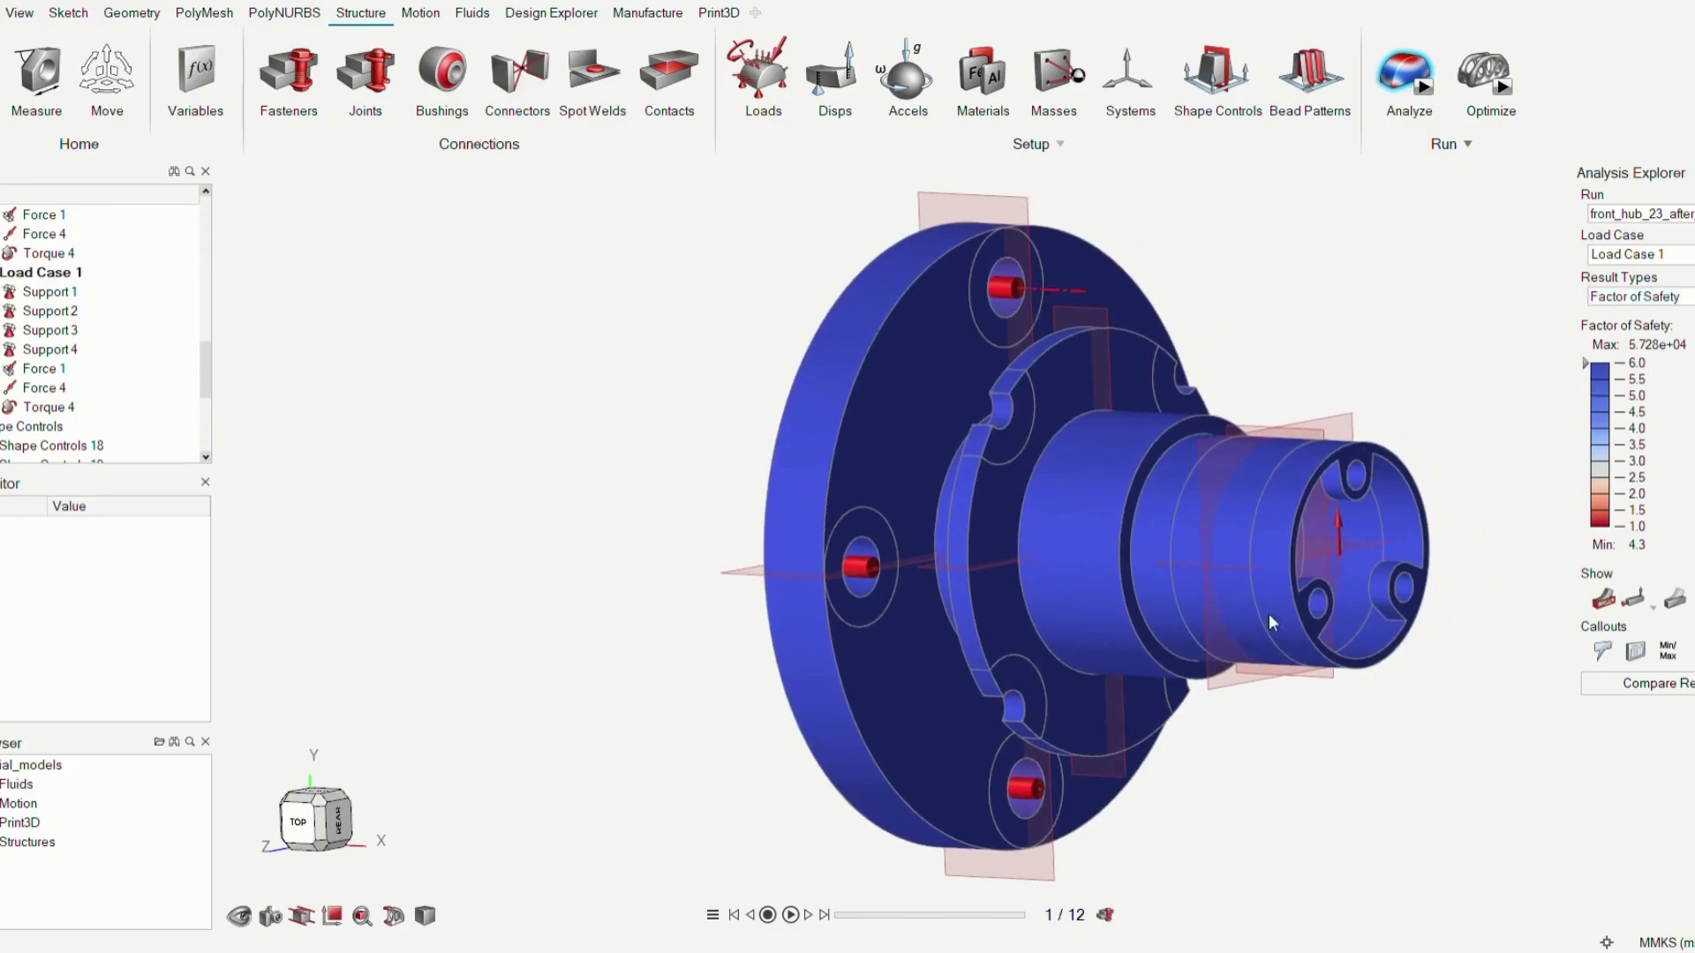
# Start the optimization of the hub.
pyautogui.click(1487, 72)
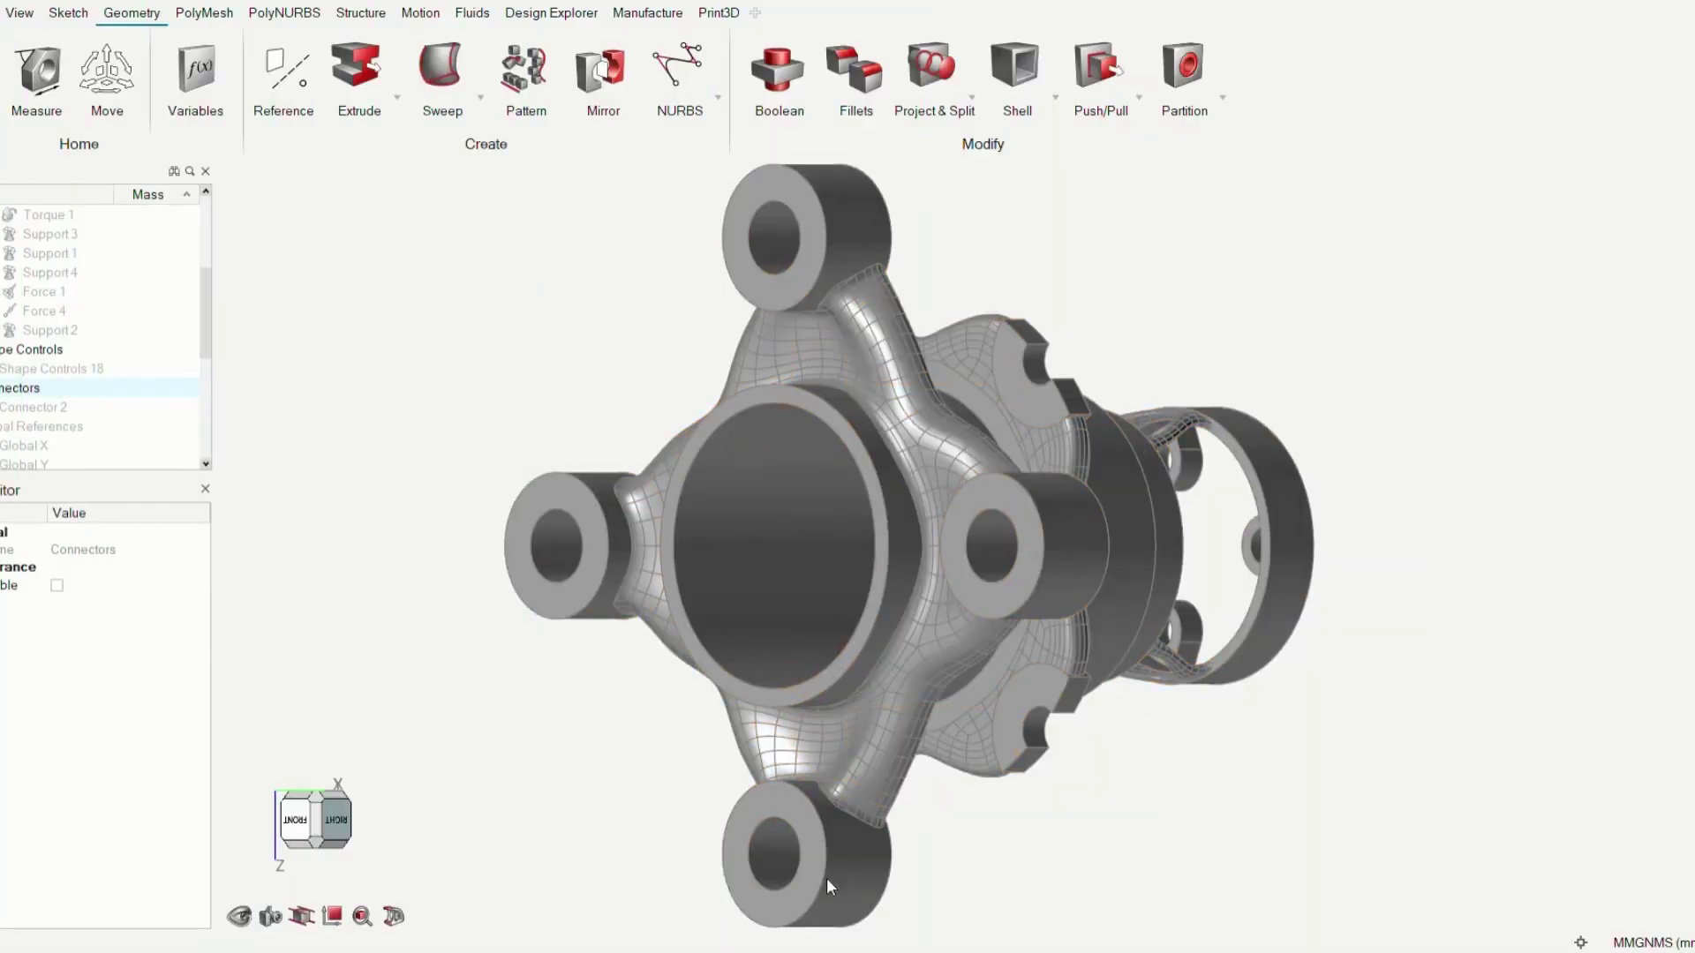
# Examine the optimized hub geometry from the right, front, left and rear standard views.
pyautogui.click(343, 837)
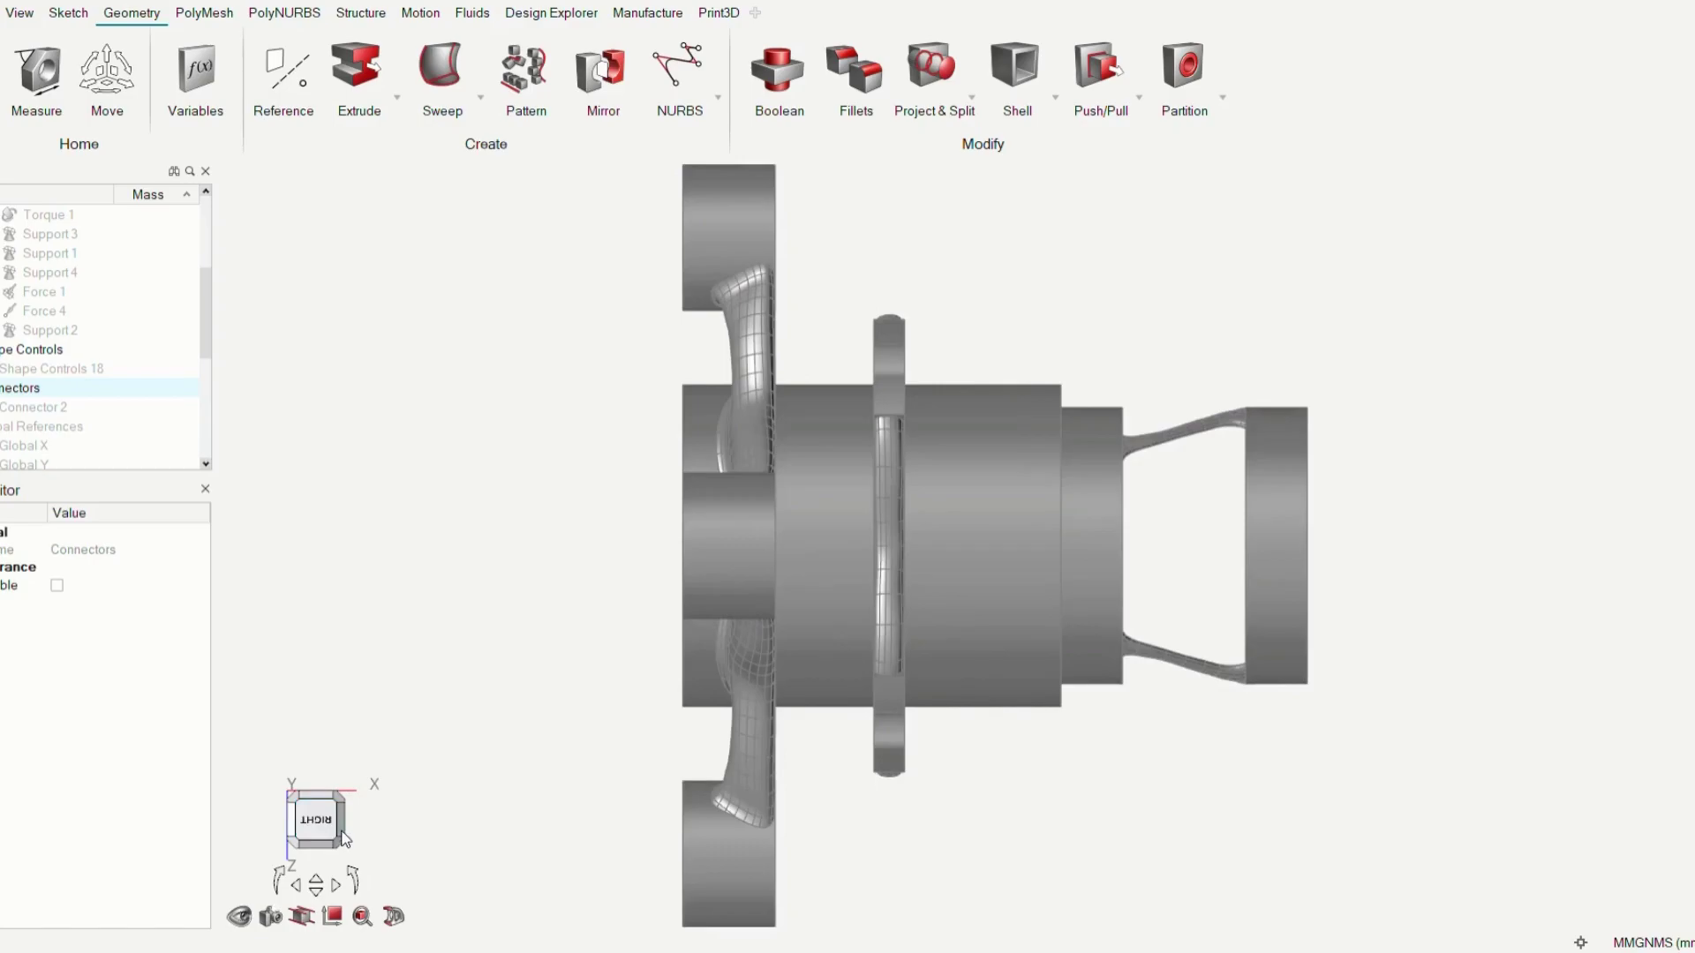
pyautogui.click(343, 836)
pyautogui.click(344, 837)
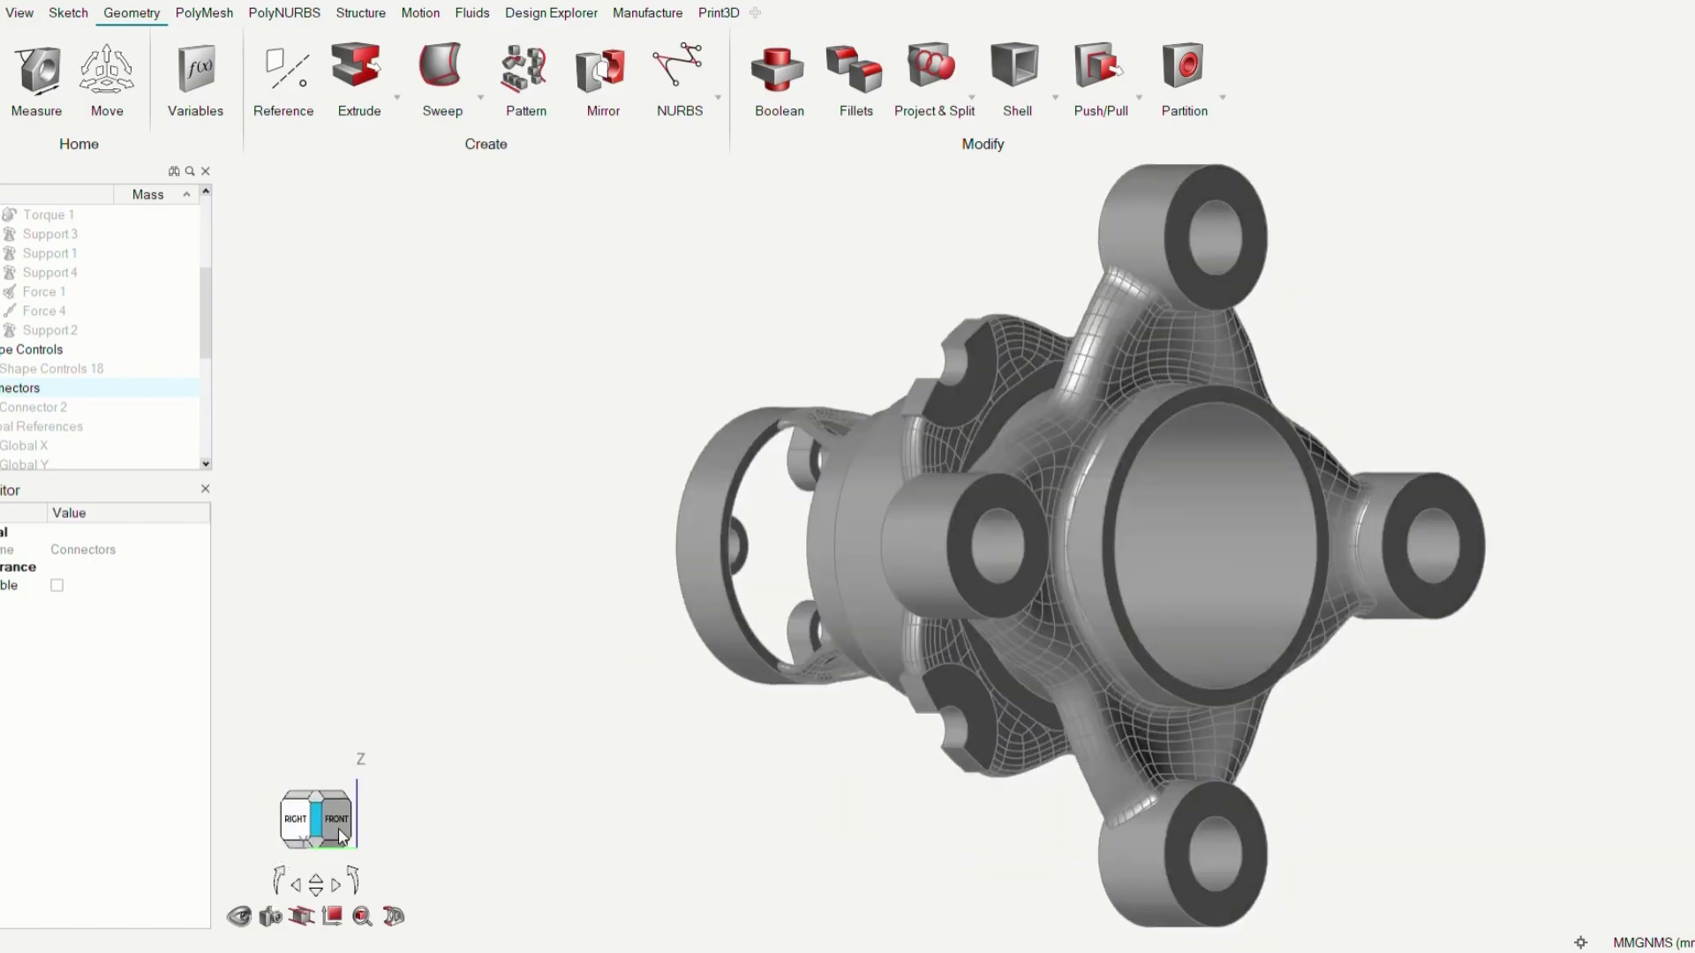
pyautogui.click(342, 837)
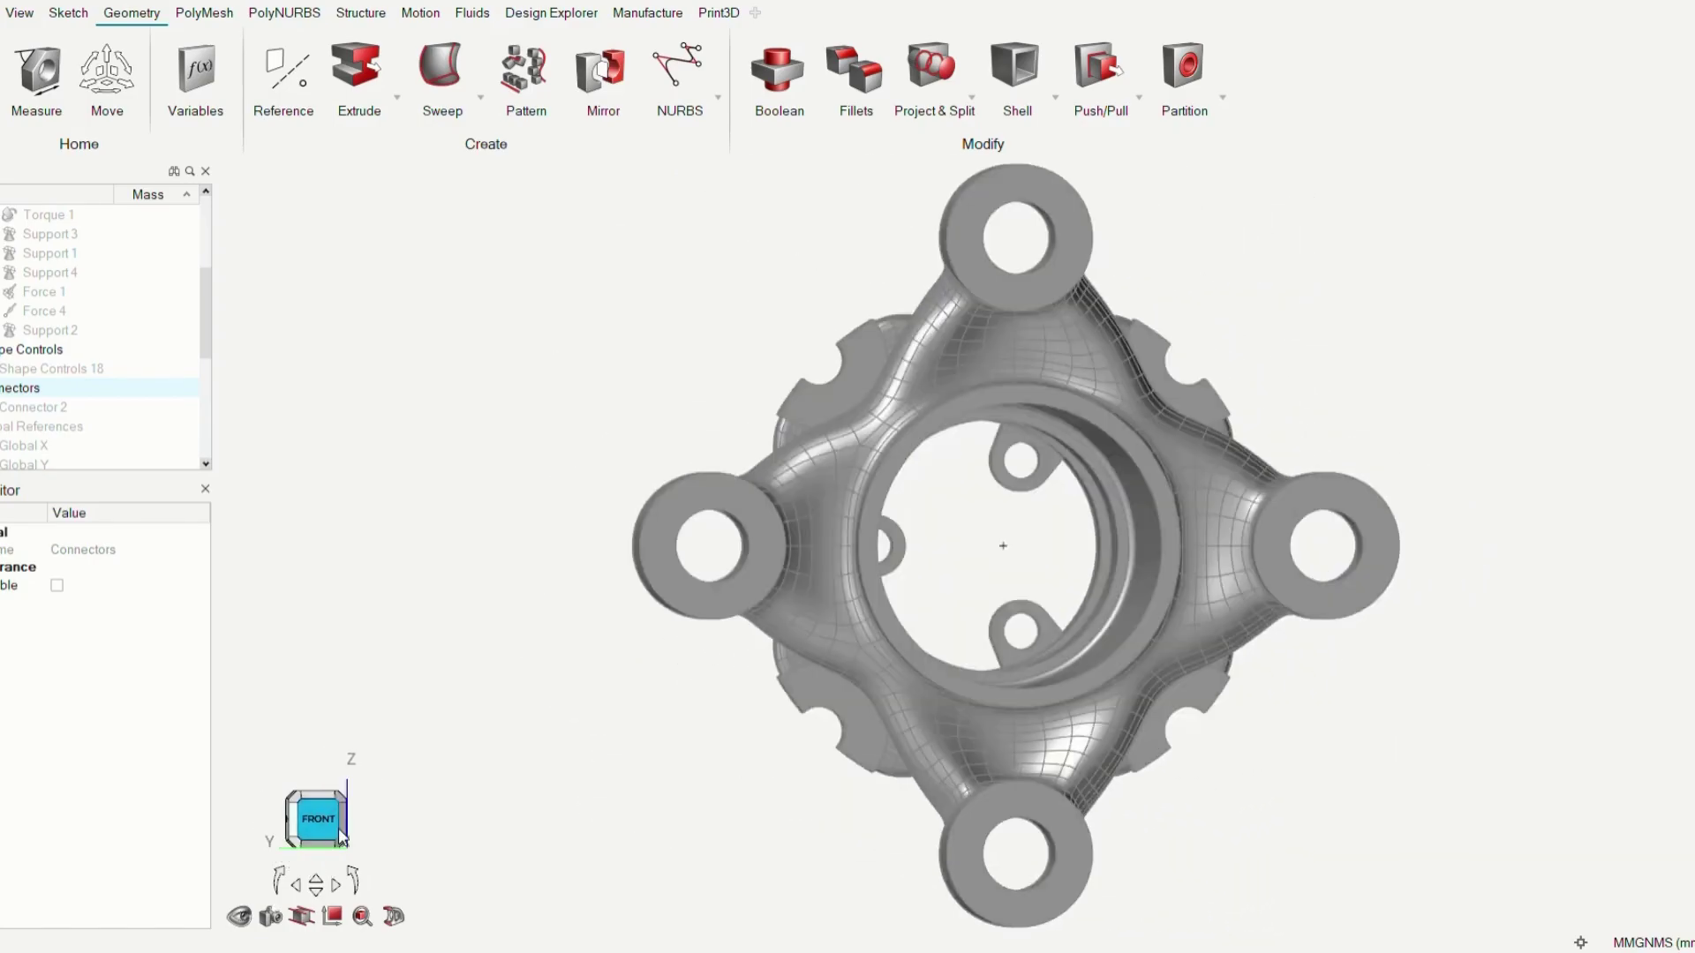
pyautogui.click(343, 837)
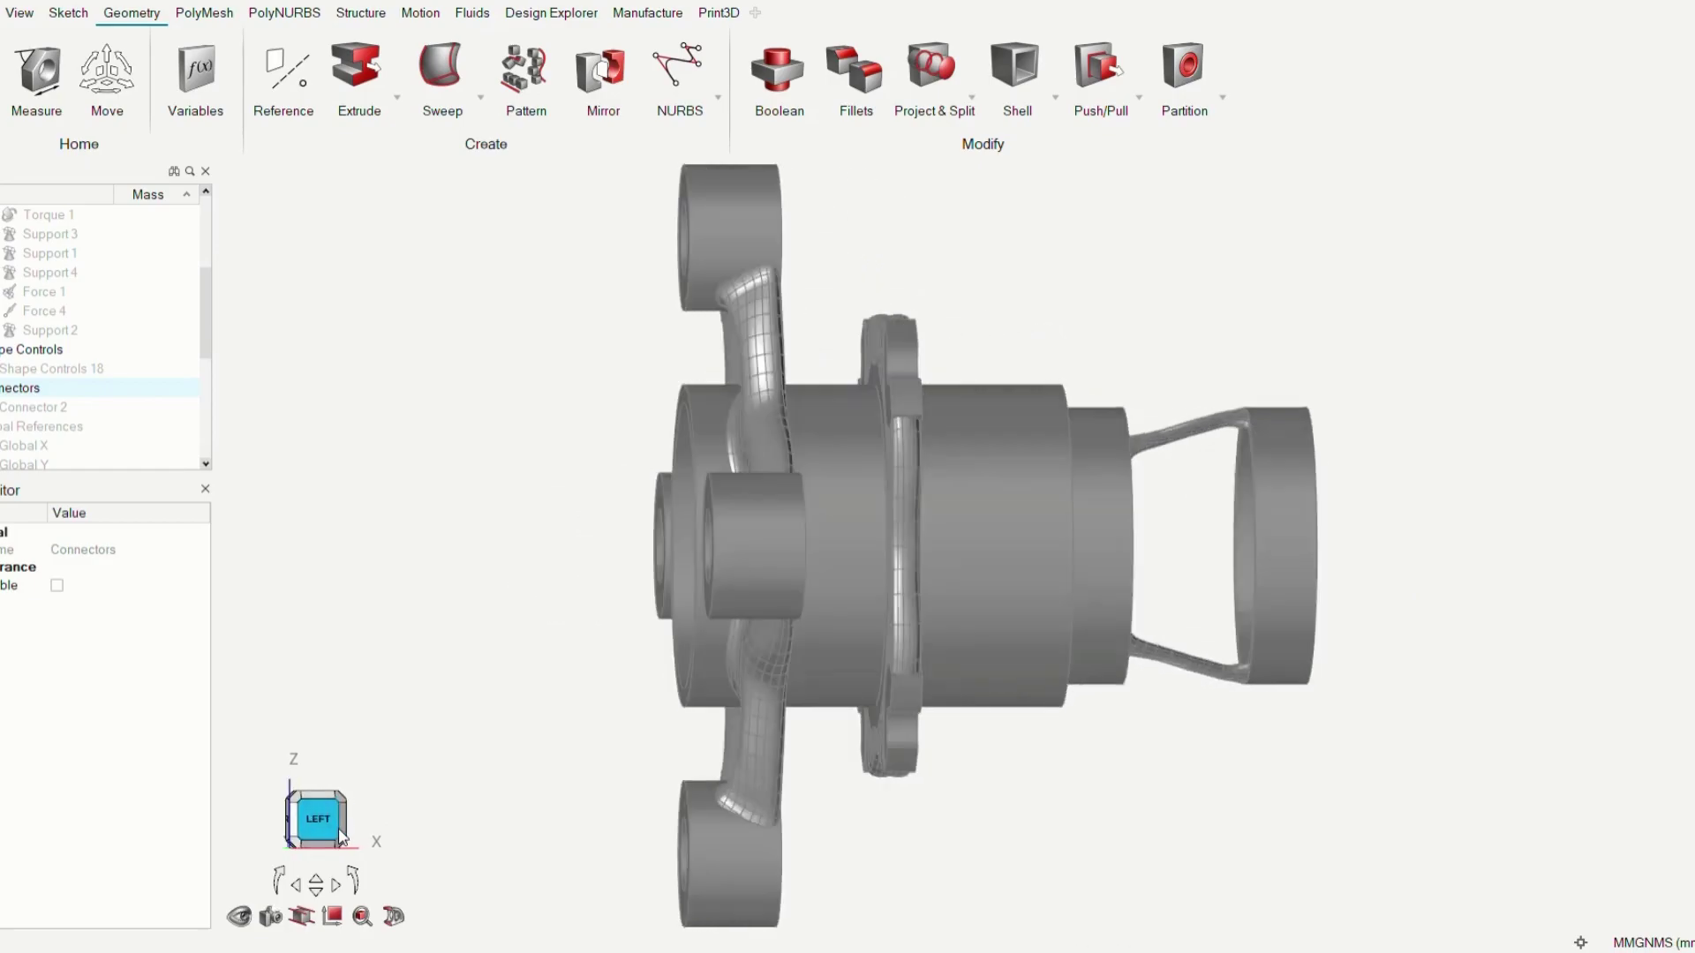
pyautogui.click(341, 829)
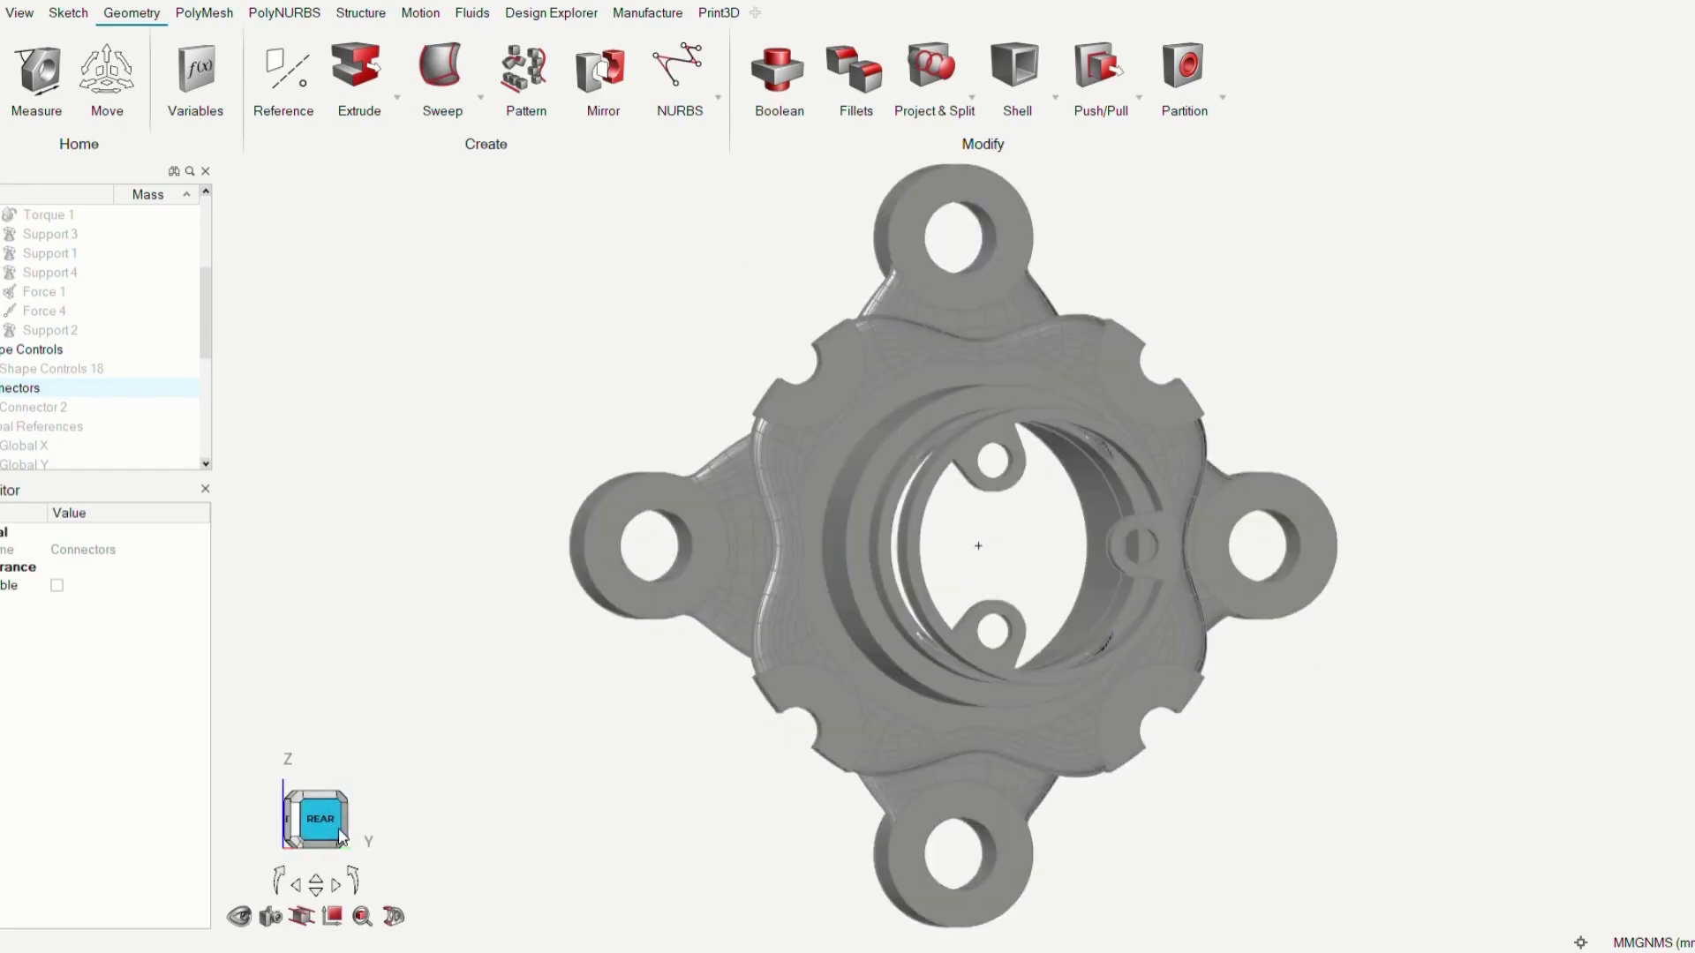
pyautogui.click(315, 800)
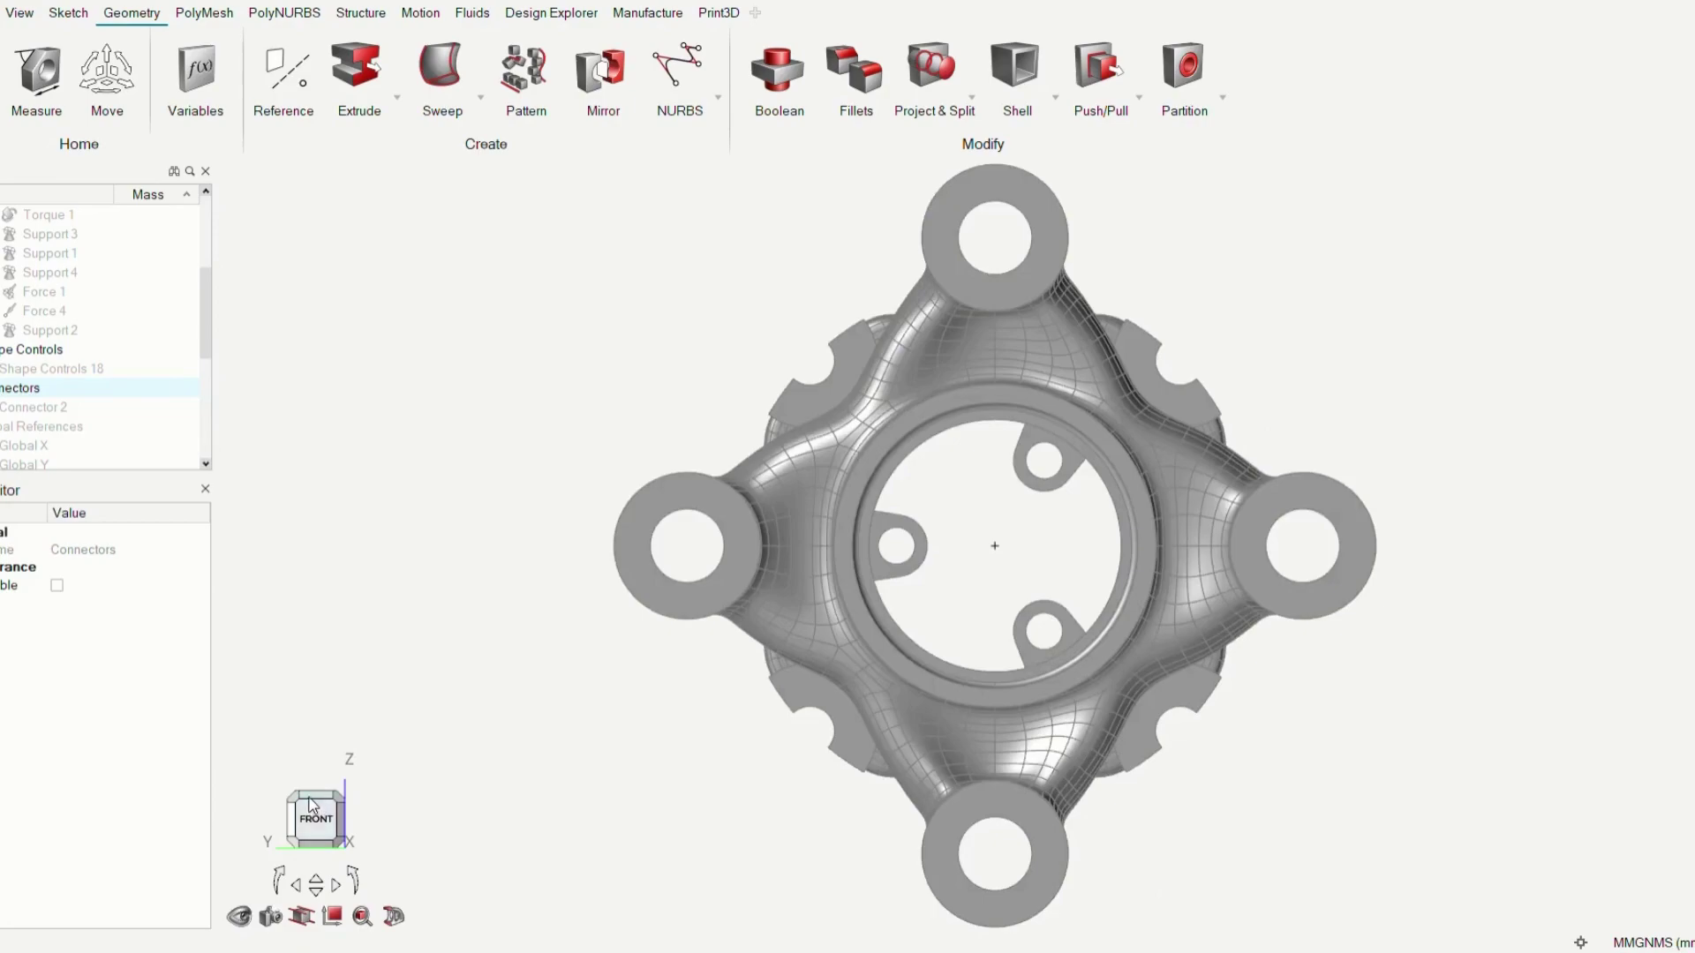
pyautogui.click(313, 803)
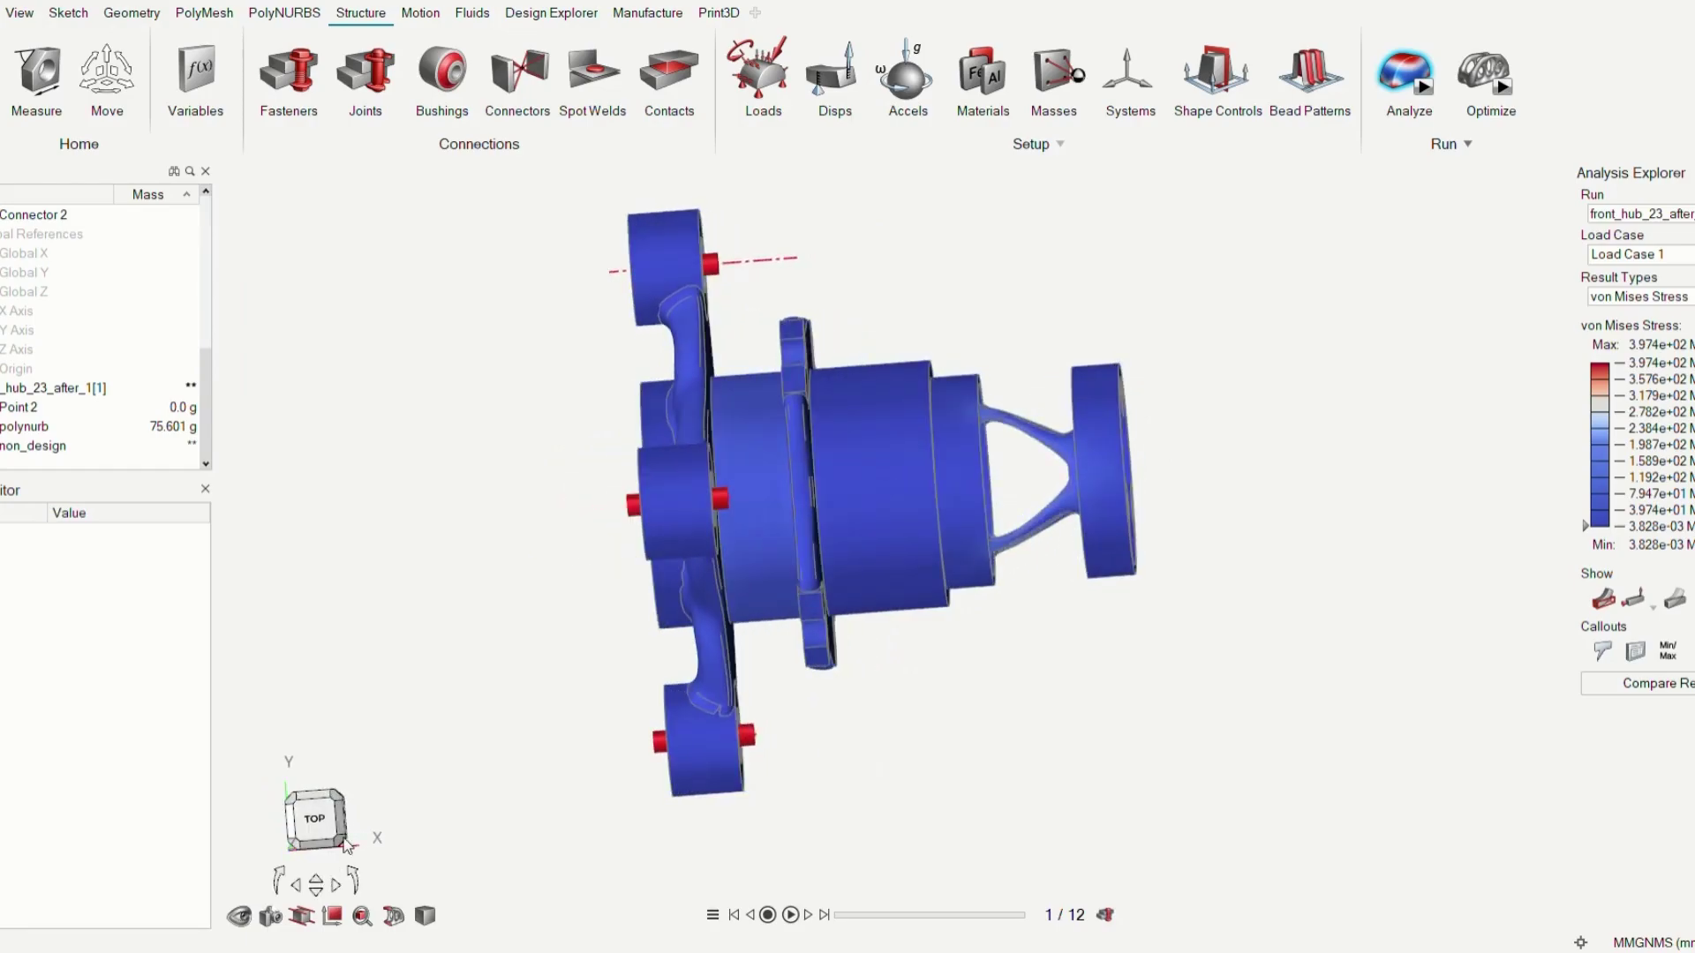
# Examine the optimized hub's analysis results, switching the result type from von Mises stress to displacement.
pyautogui.click(346, 834)
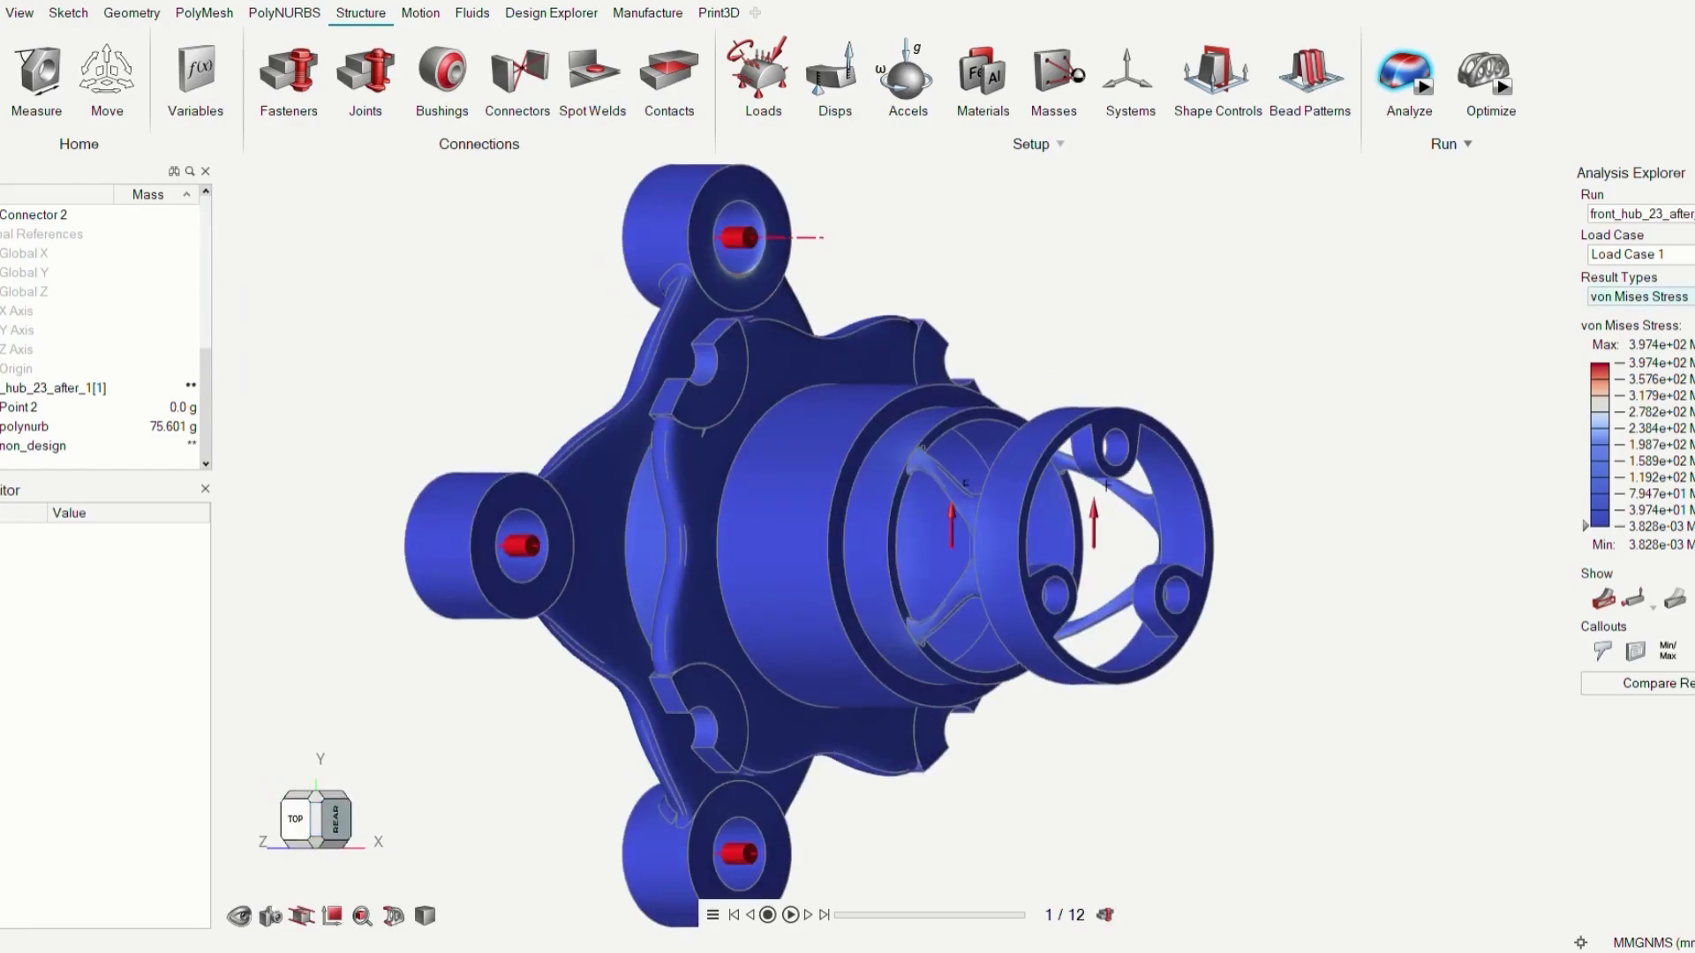
pyautogui.click(1682, 296)
pyautogui.click(1690, 322)
pyautogui.moveTo(1034, 660); pyautogui.dragTo(1045, 644, button='right')
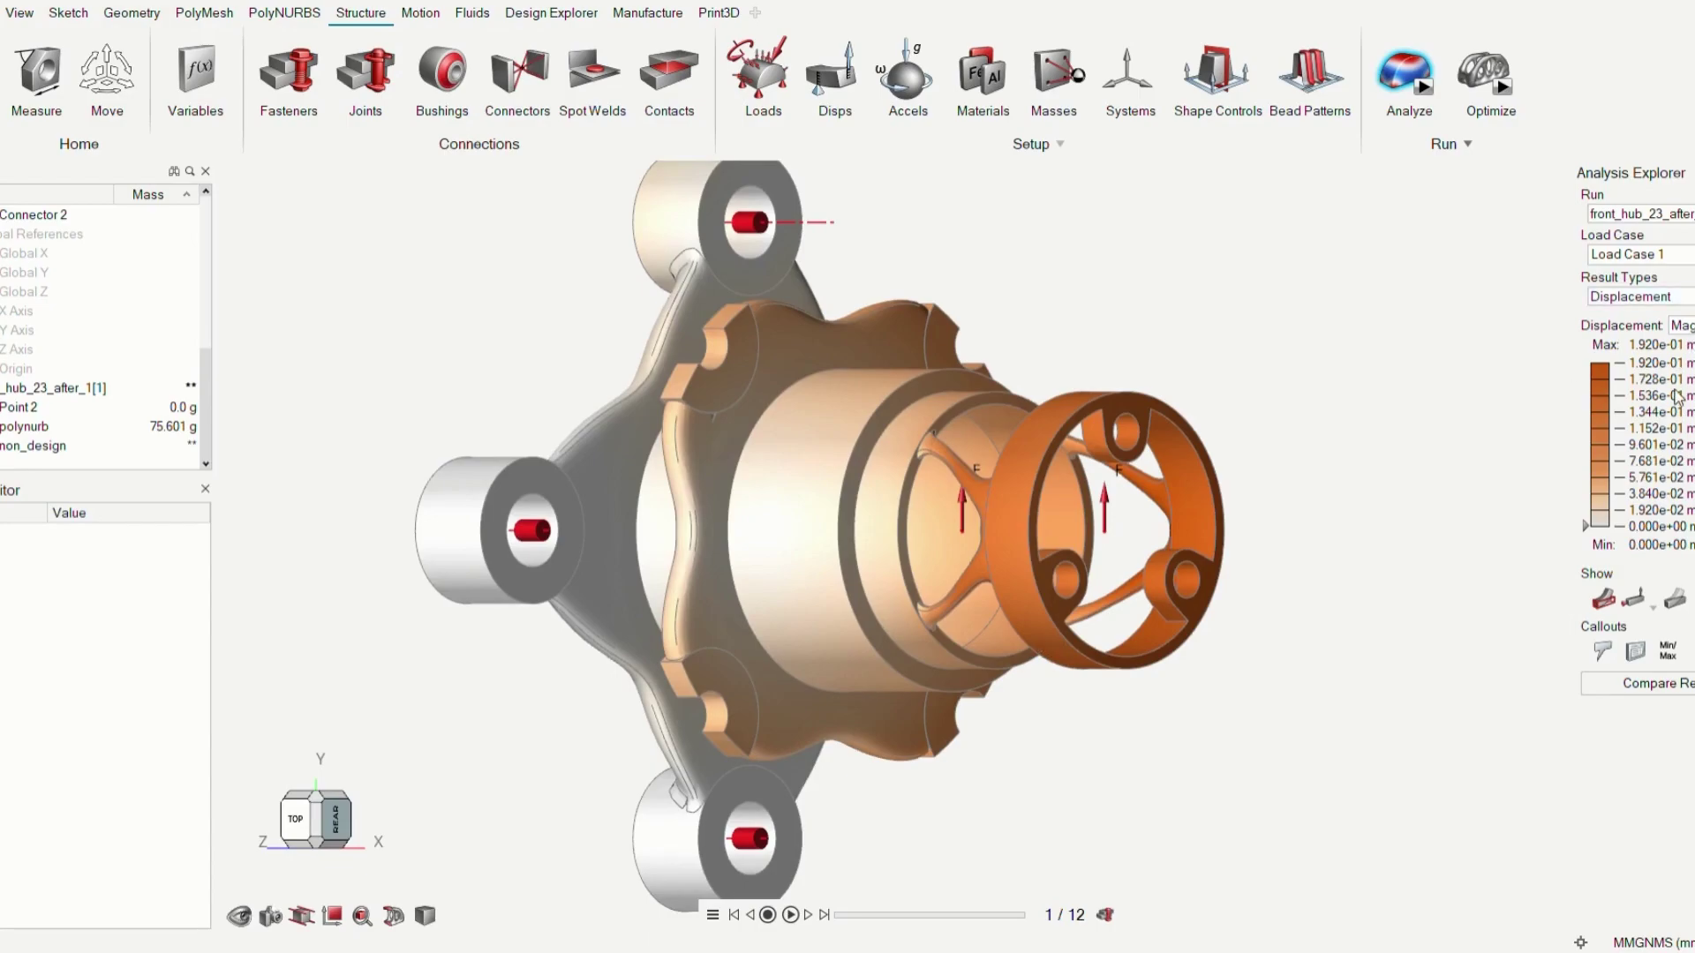
pyautogui.click(1668, 336)
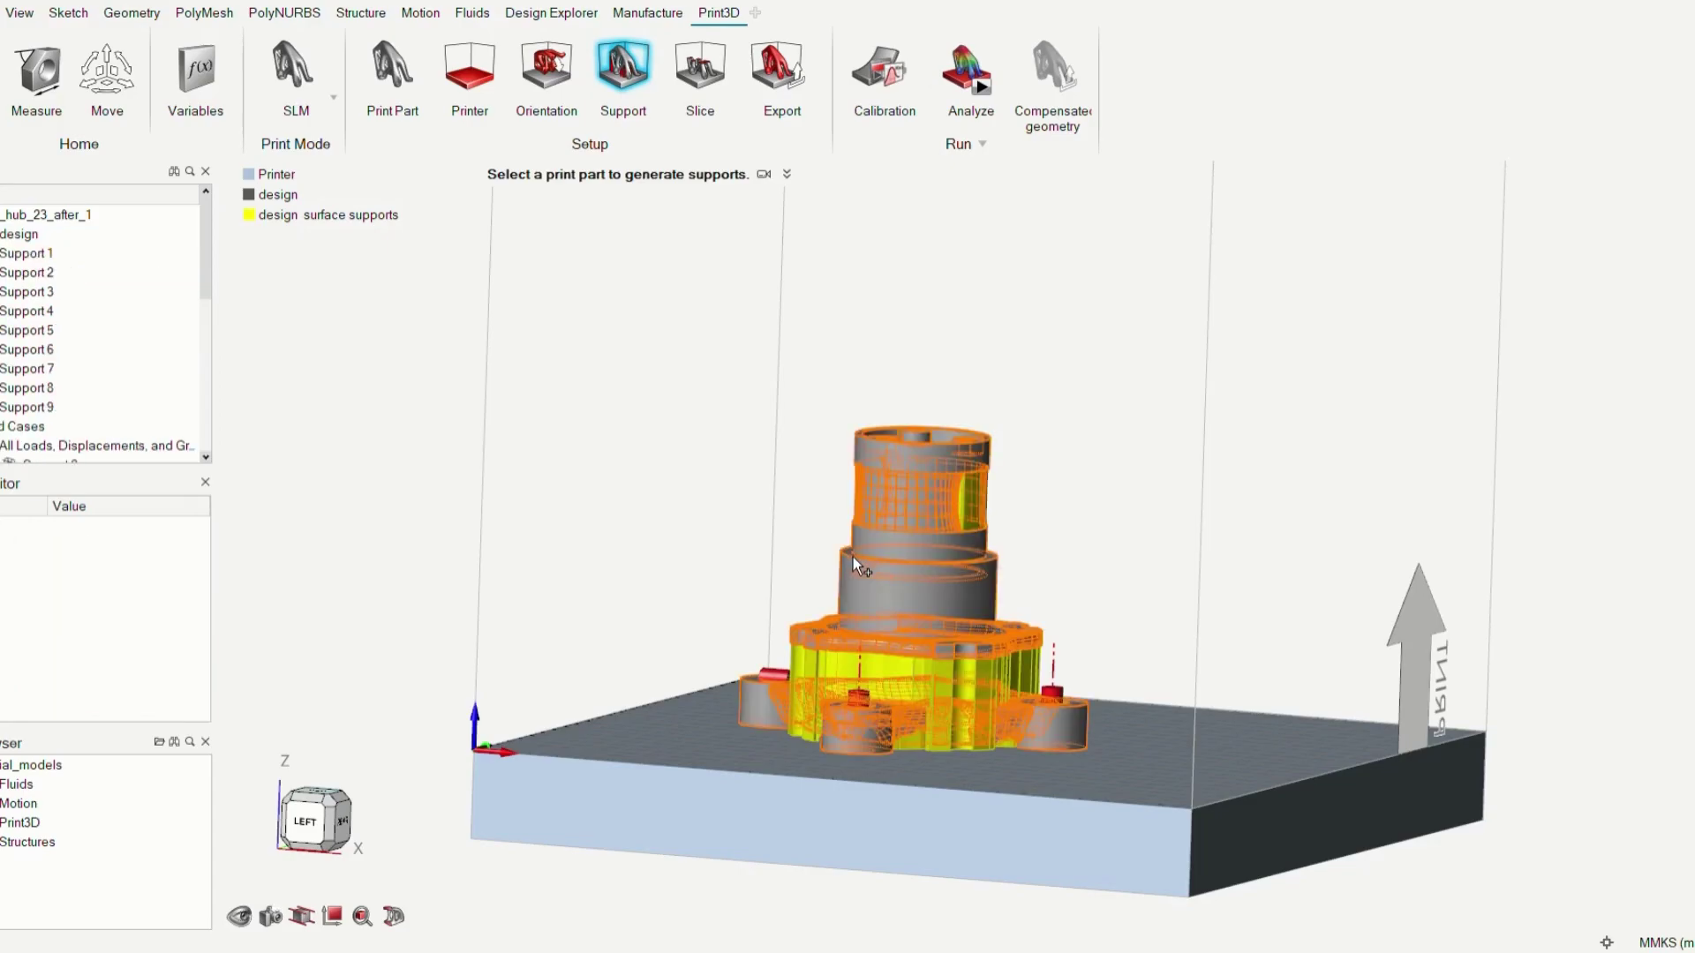
# Change the surface support beneath the notched flange to the branching tree type and generate it.
pyautogui.click(930, 691)
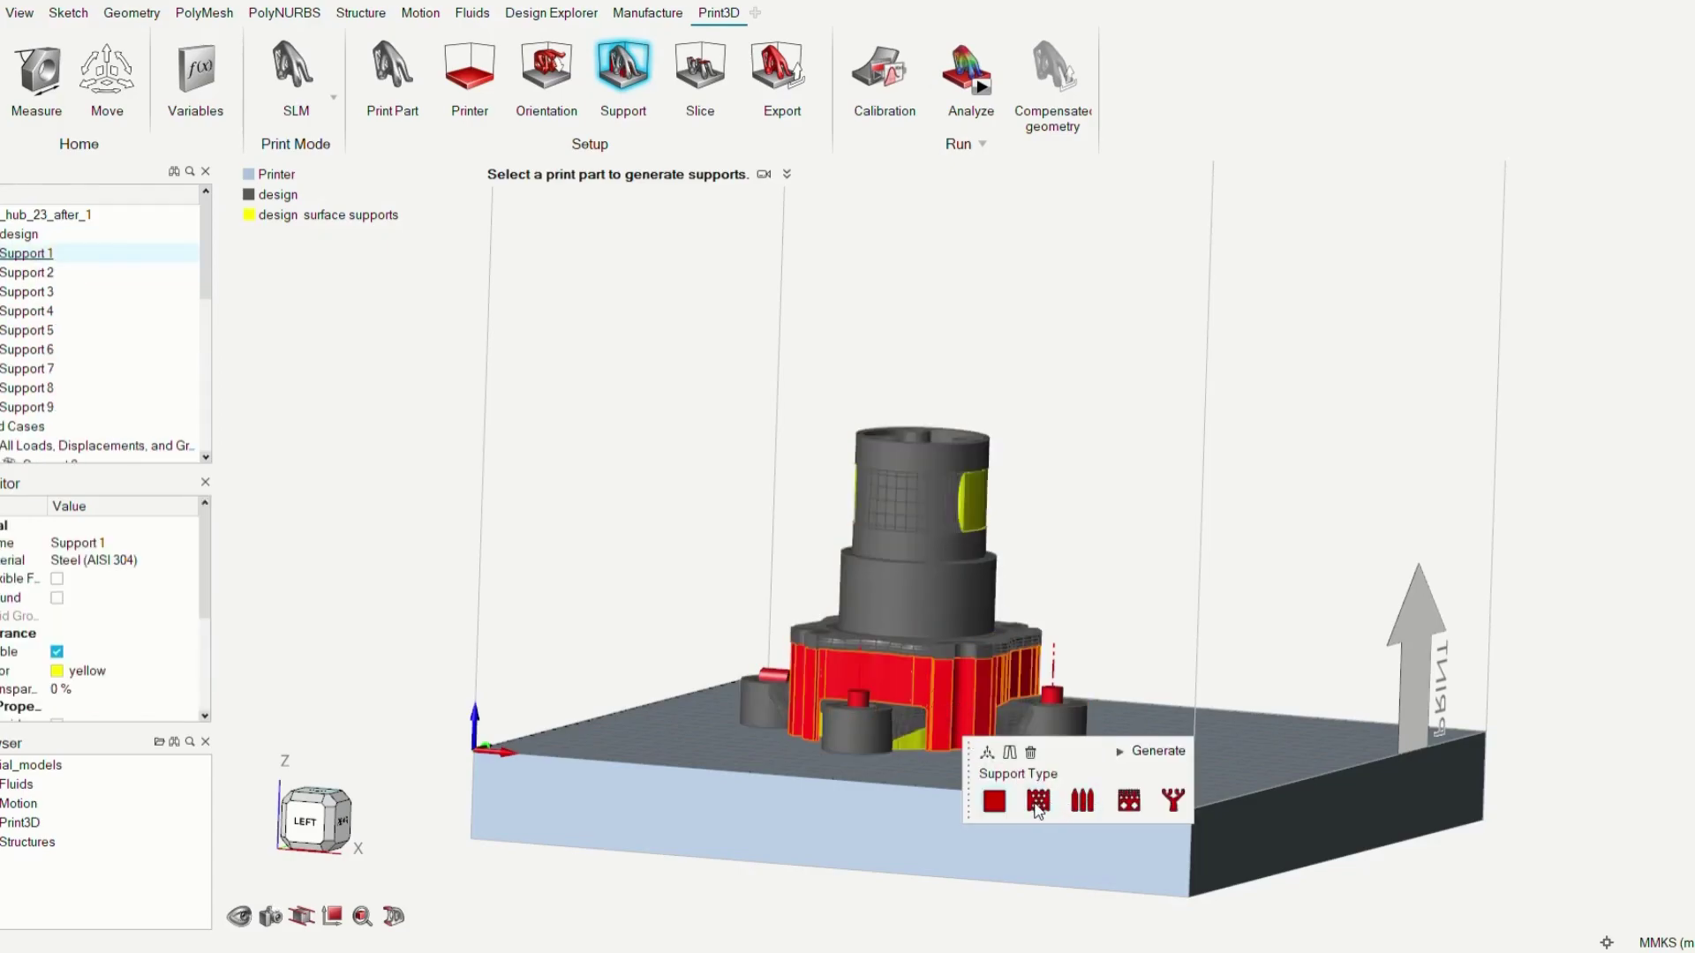
pyautogui.click(1175, 805)
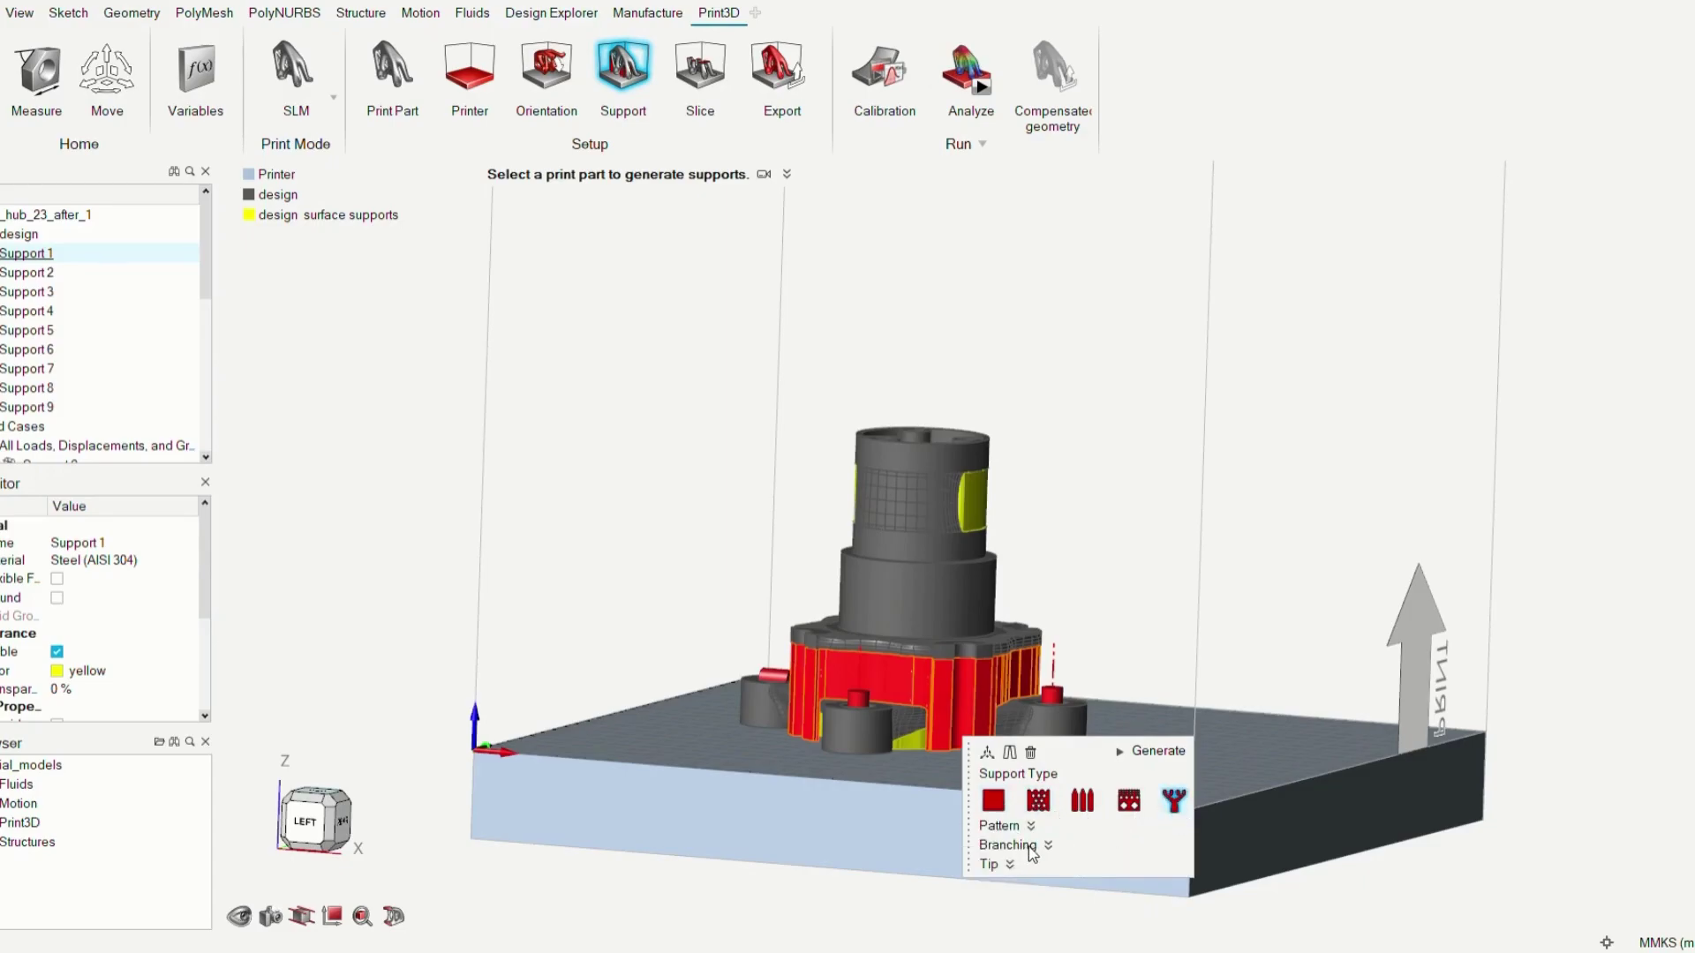
pyautogui.click(1158, 753)
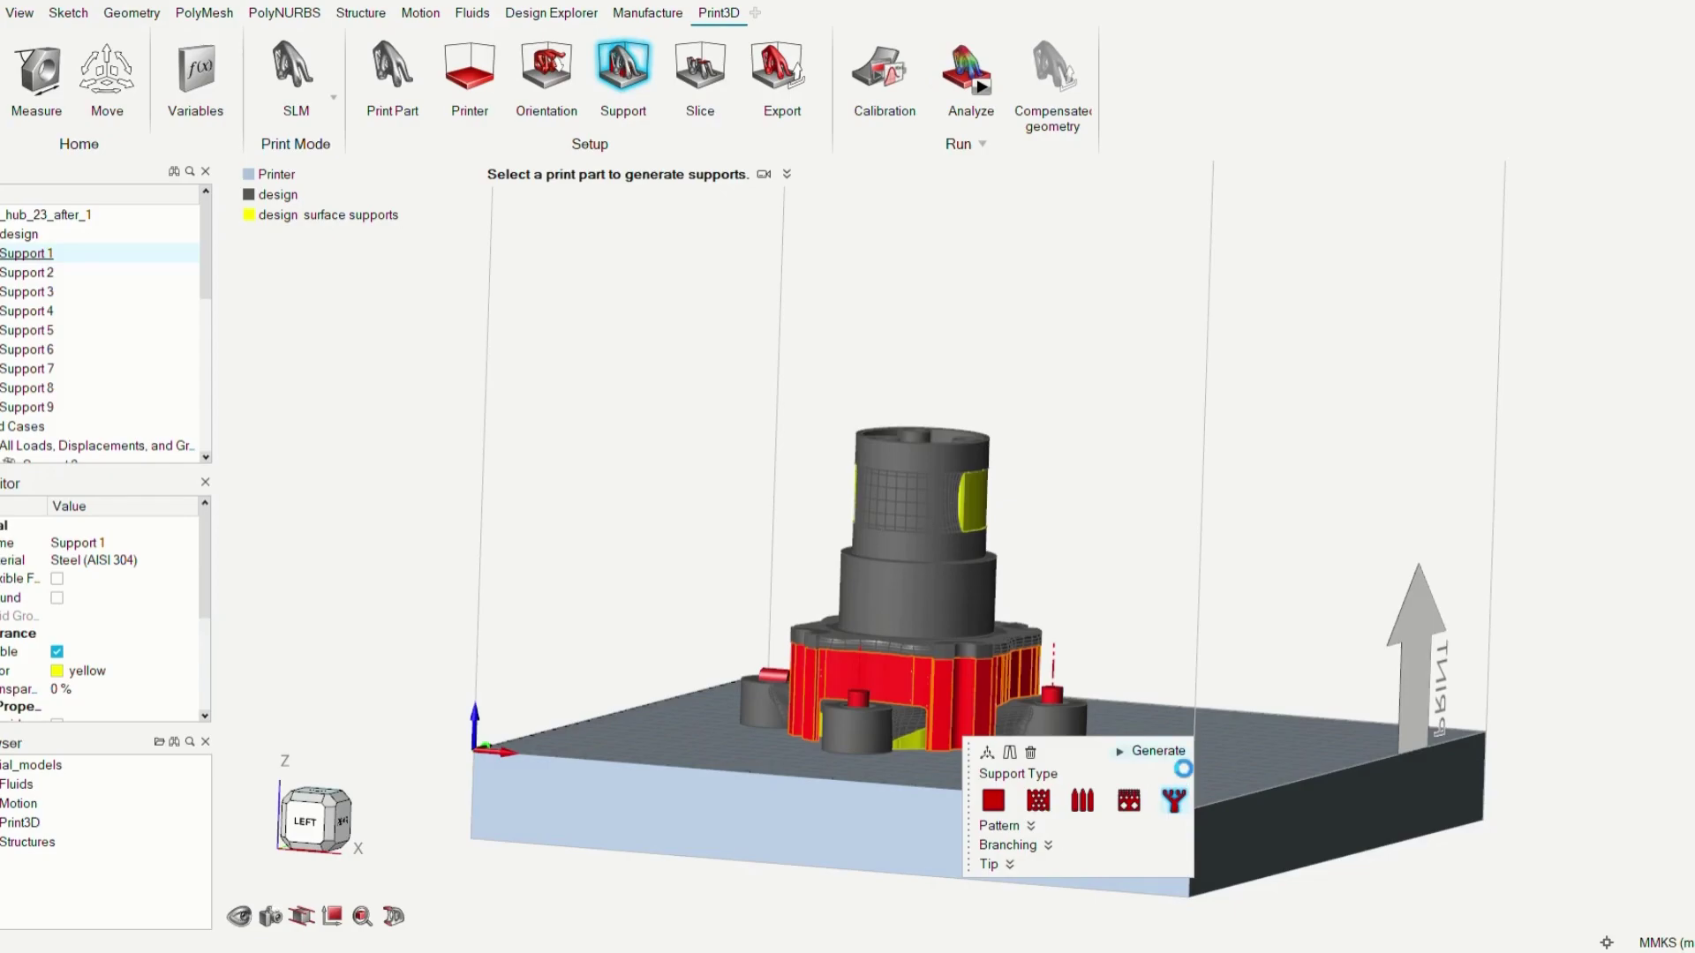